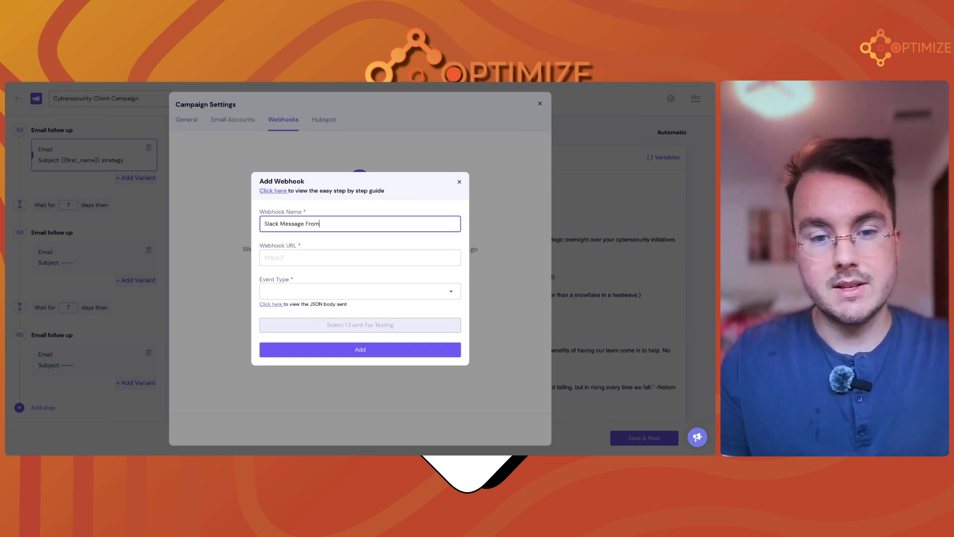
Name the new campaign webhook "Slack Message From Email Reply" and go to its Webhook URL field.
key("BackSpace")
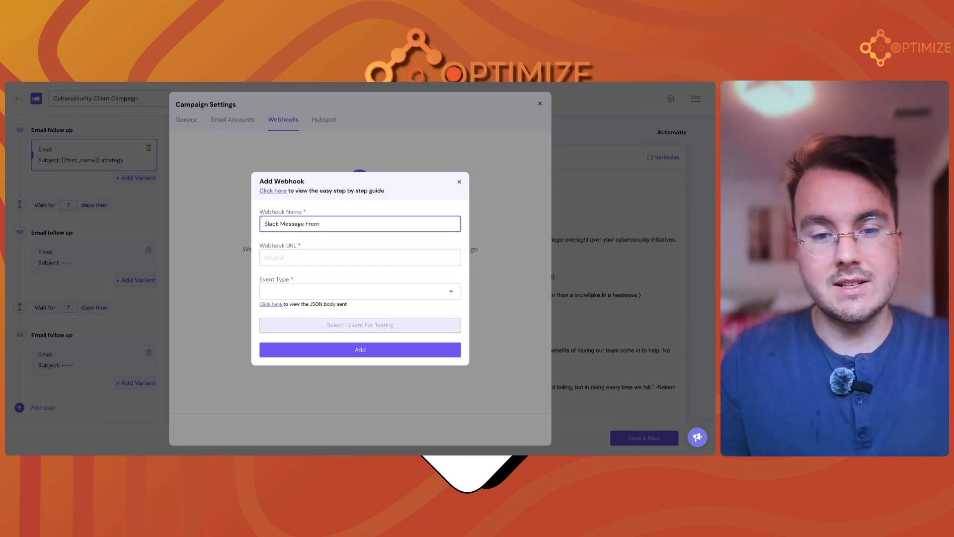
type("Email Reply")
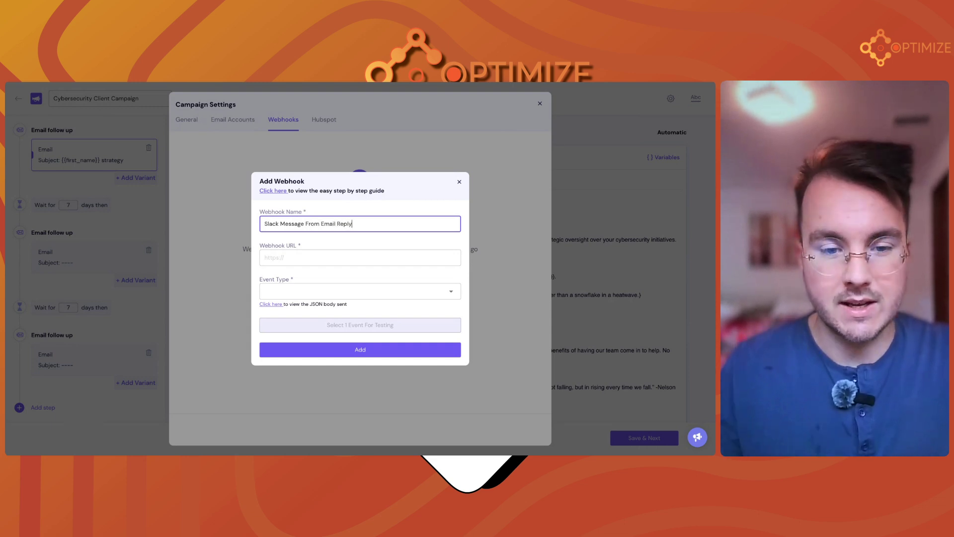
left_click(313, 251)
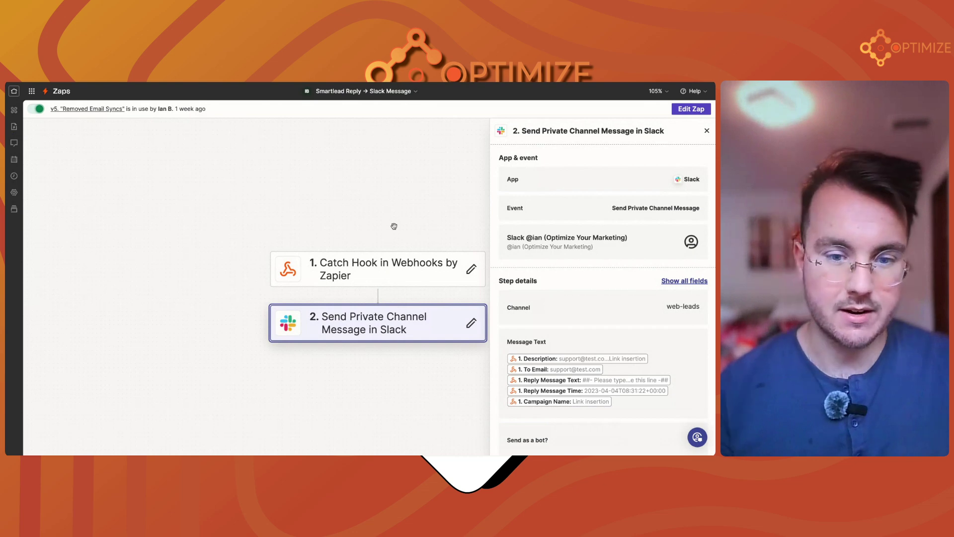
In Zapier, leave the existing Smartlead reply Zap and create a new blank Zap.
scroll(390, 211, "right", 2)
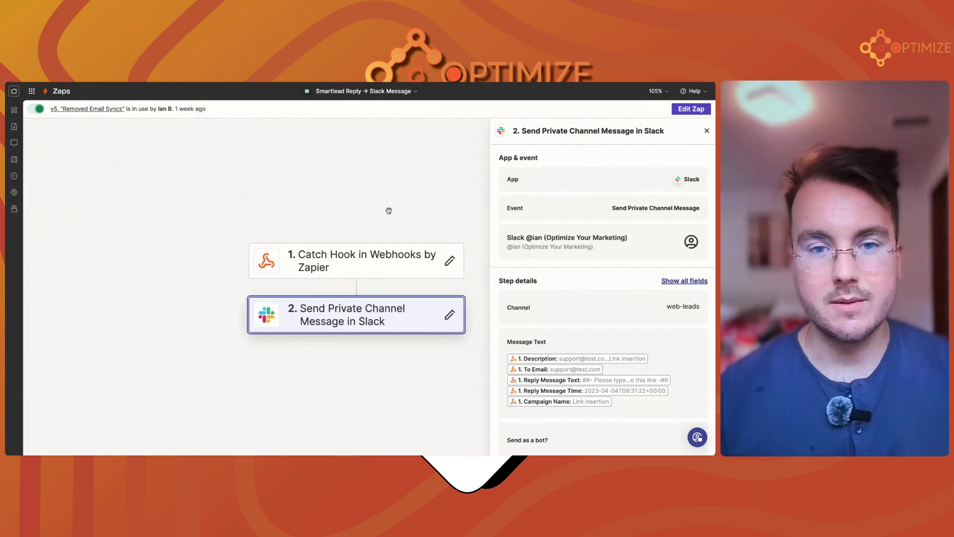
left_click(14, 90)
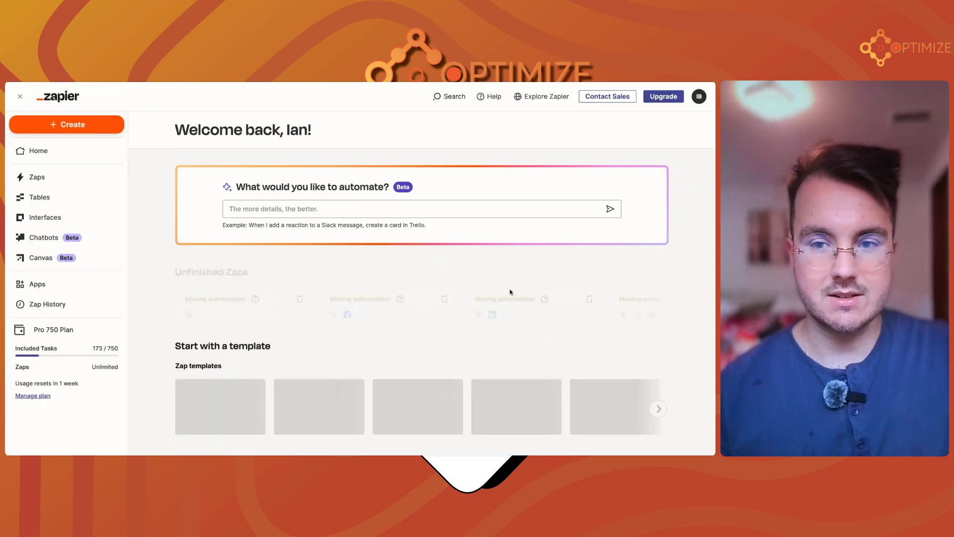
scroll(457, 291, "down", 2)
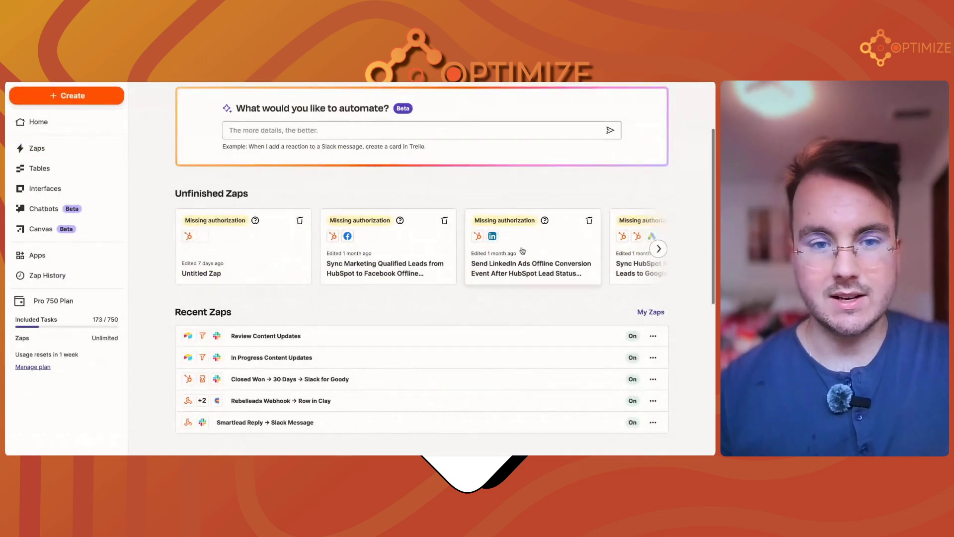
scroll(522, 250, "up", 2)
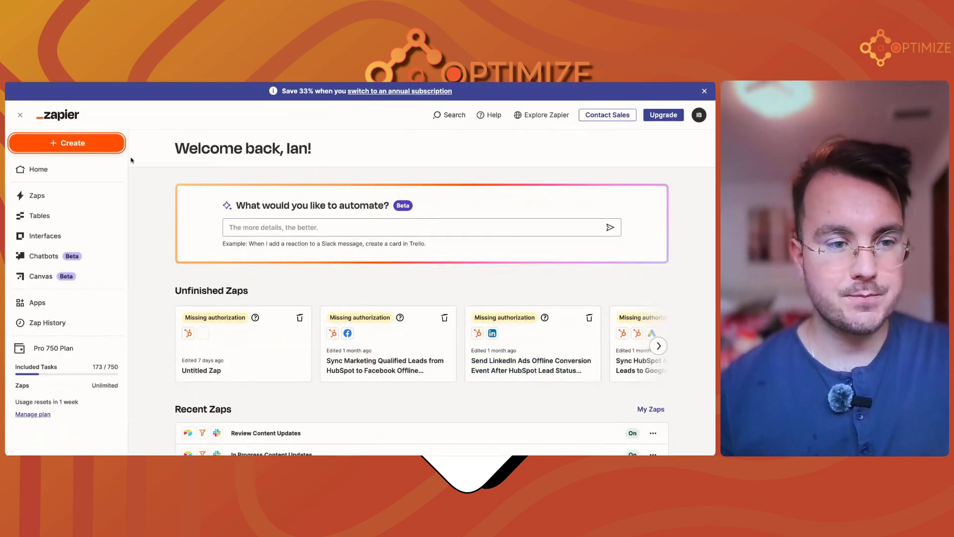
left_click(72, 143)
left_click(168, 205)
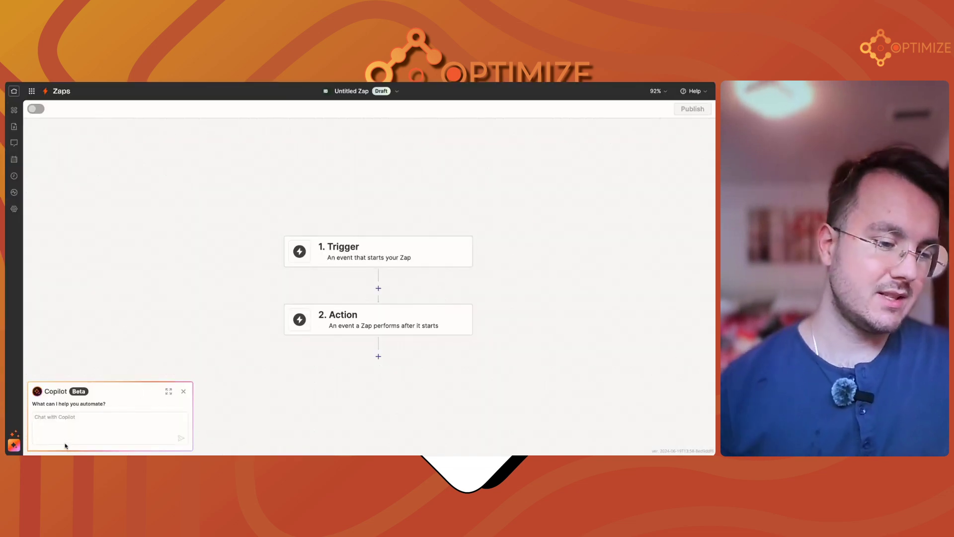
left_click(81, 431)
Set the Zap's trigger to Webhooks by Zapier with the Catch Hook event and continue to its trigger settings.
left_click(380, 258)
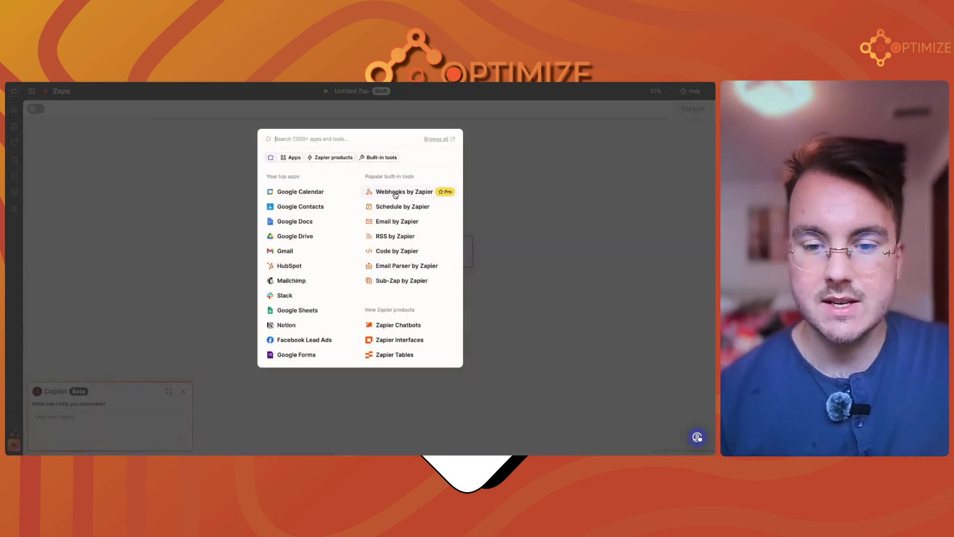
left_click(389, 194)
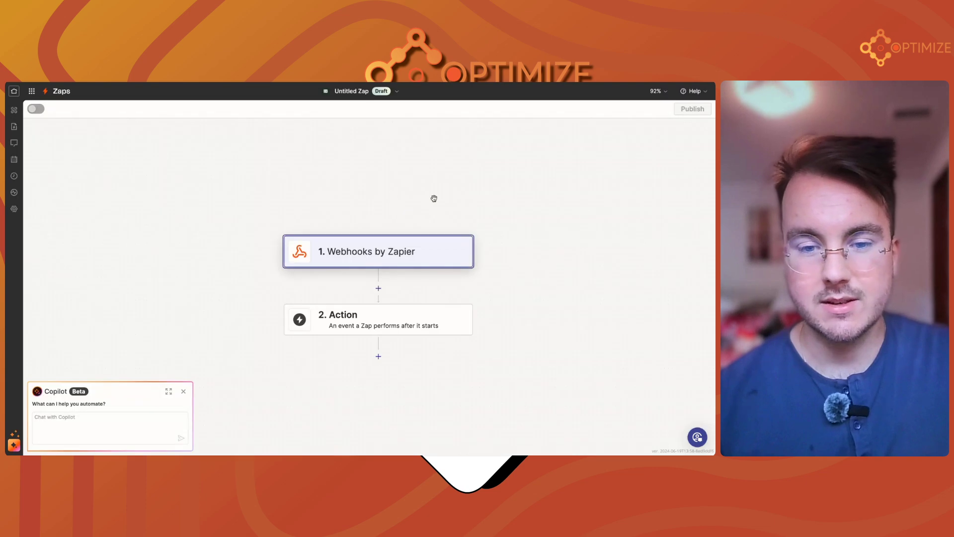
left_click(646, 234)
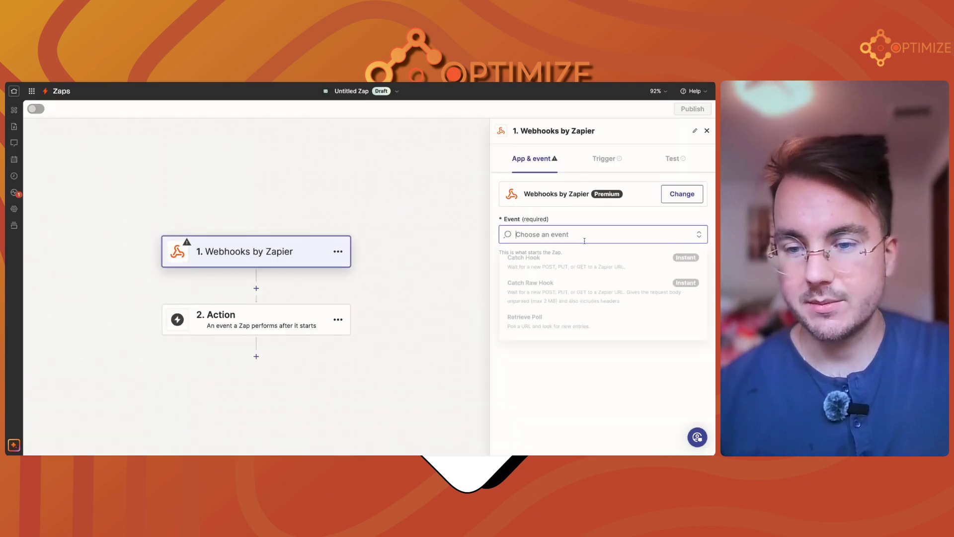
left_click(554, 269)
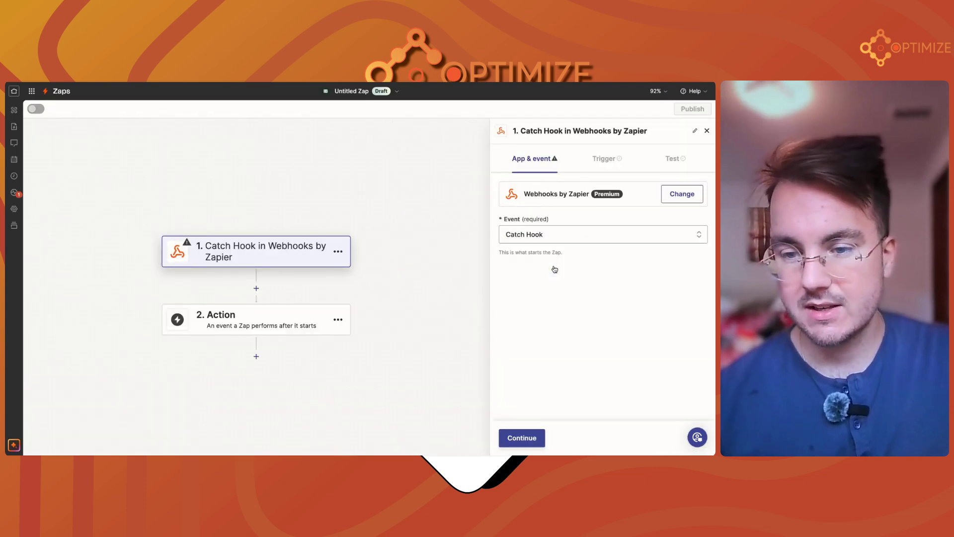
left_click(530, 437)
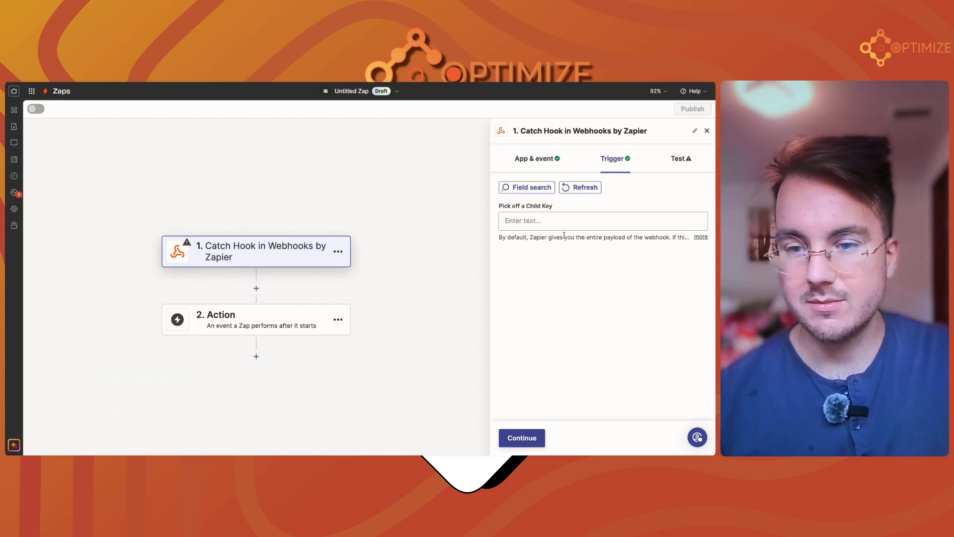
Leave the trigger's child key empty and copy the Zap's webhook URL from the trigger's test stage.
left_click(582, 188)
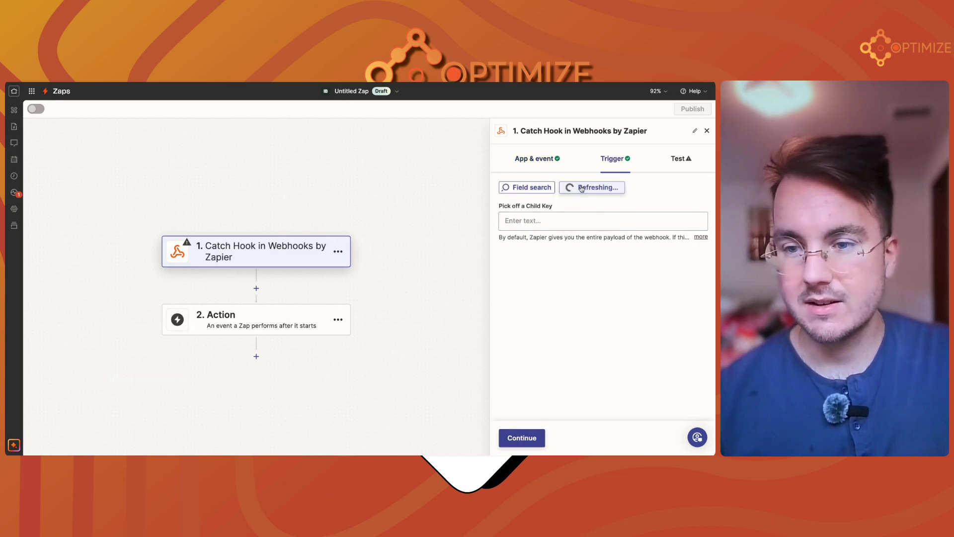
left_click(554, 222)
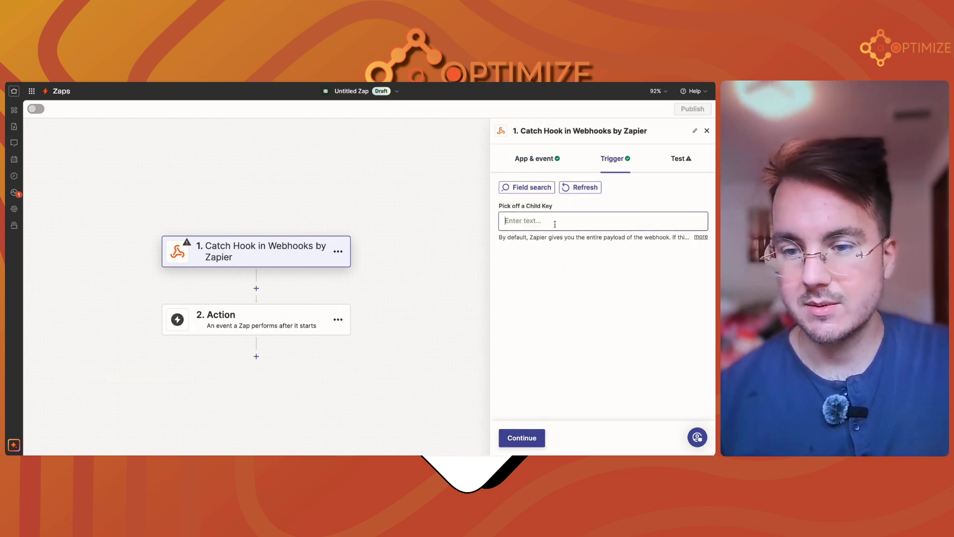
left_click(575, 190)
left_click(675, 160)
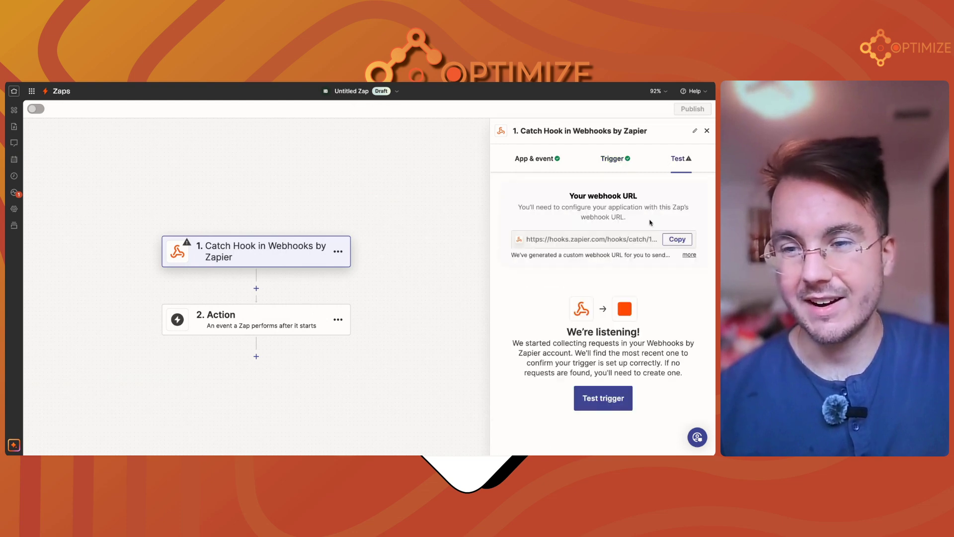
left_click(625, 158)
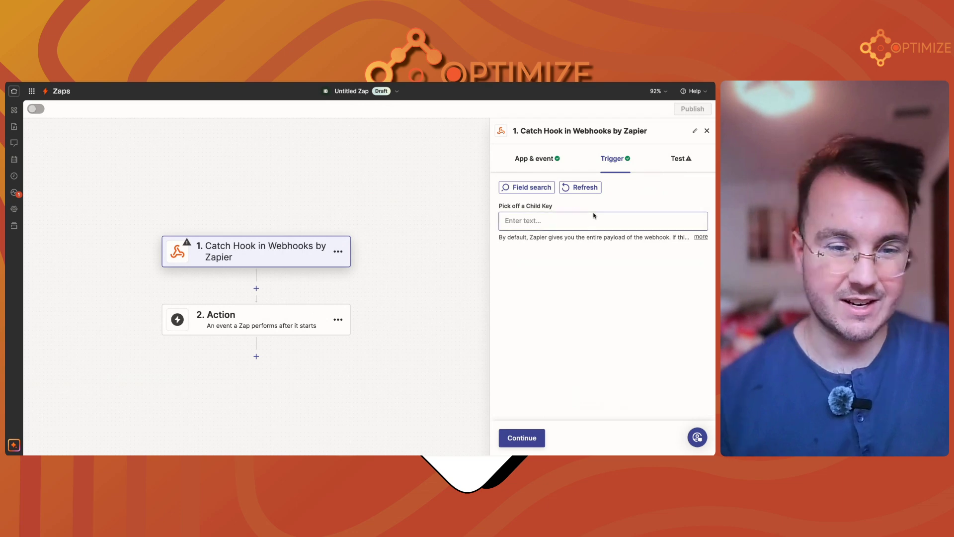
left_click(679, 158)
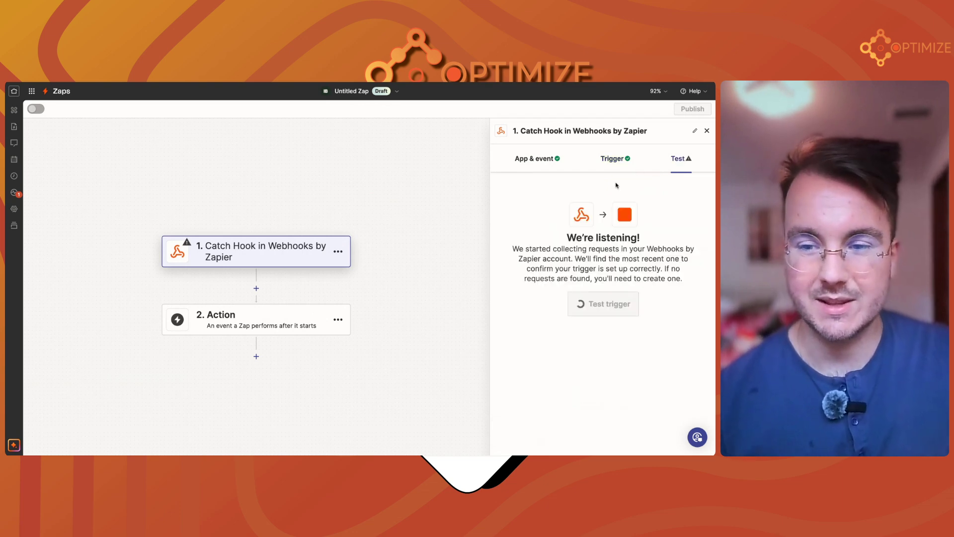
left_click(682, 239)
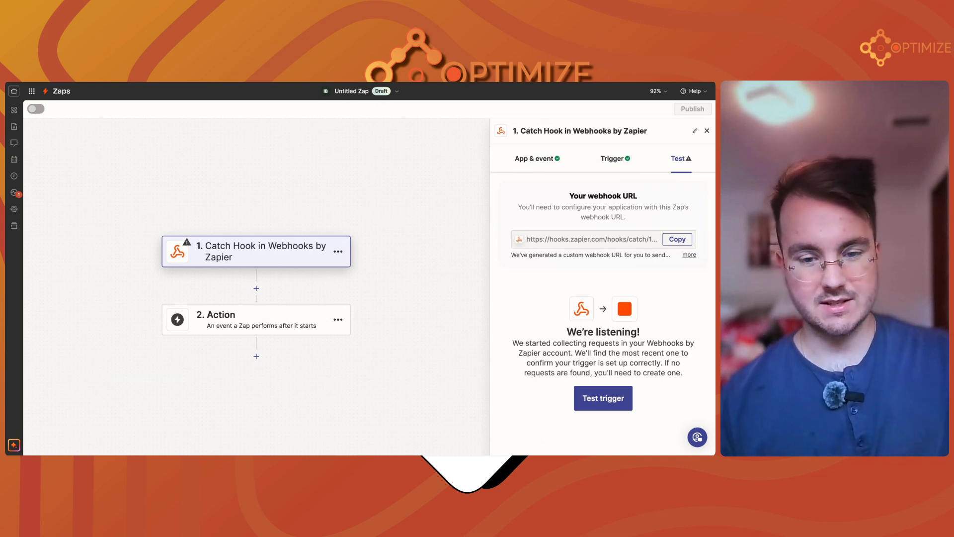
left_click(677, 240)
Test the webhook trigger, review the fields of request A, and continue with that record.
left_click(604, 399)
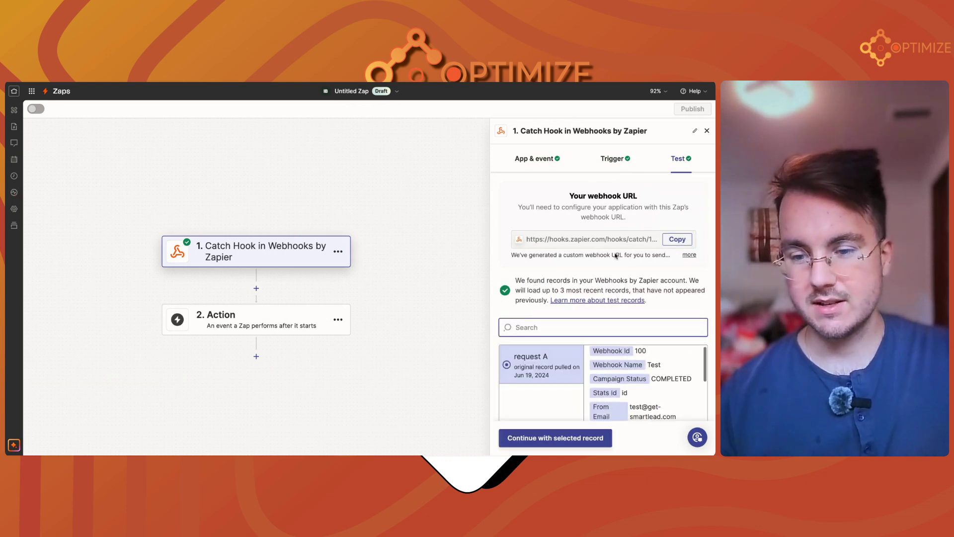
scroll(643, 307, "down", 3)
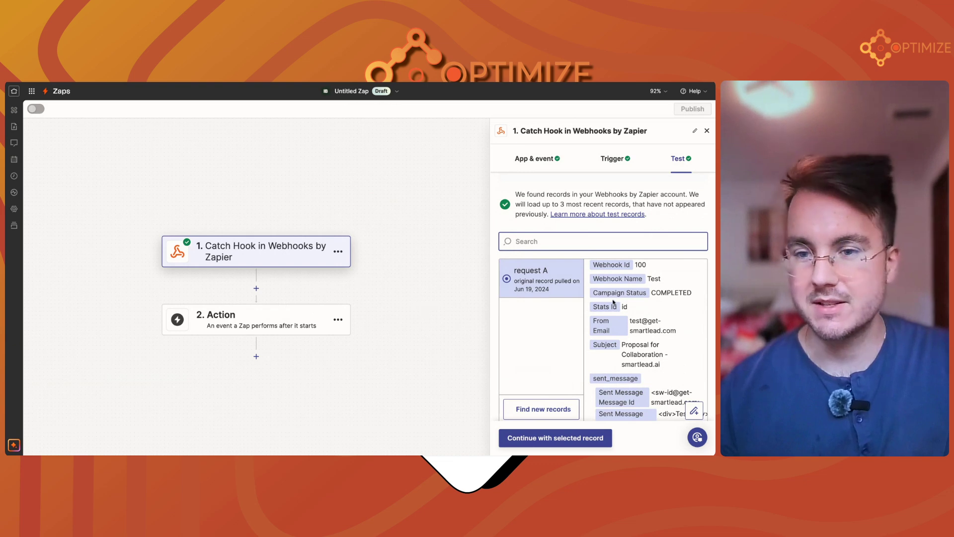
scroll(640, 323, "down", 10)
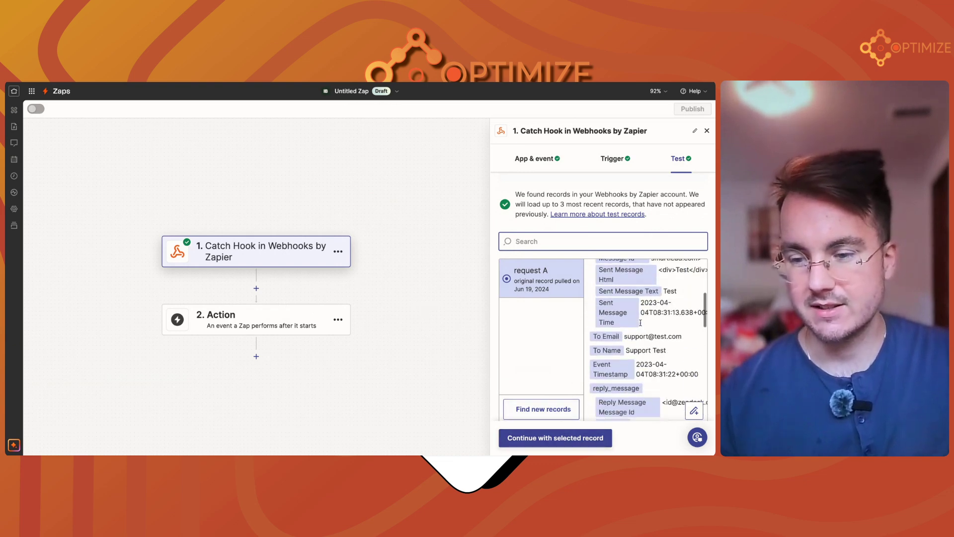
scroll(640, 323, "up", 10)
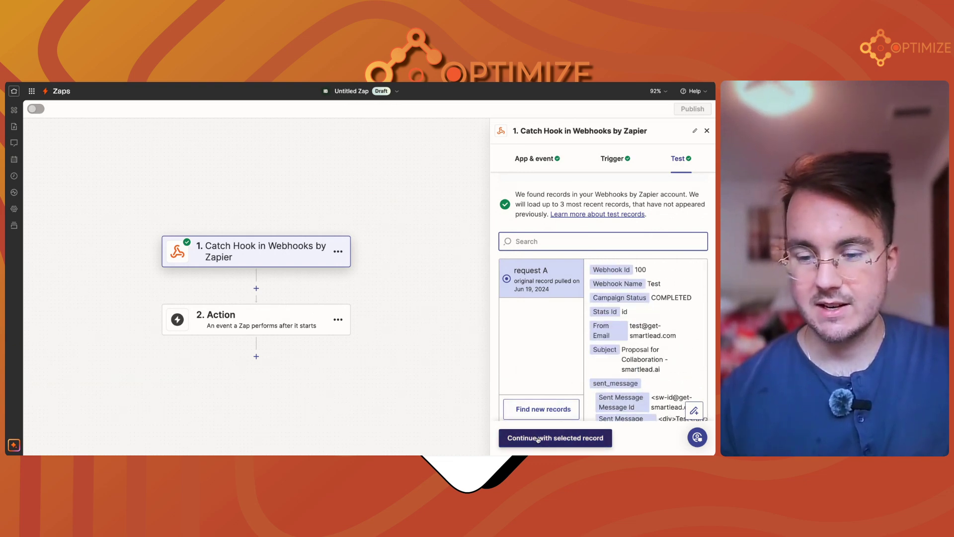
left_click(555, 437)
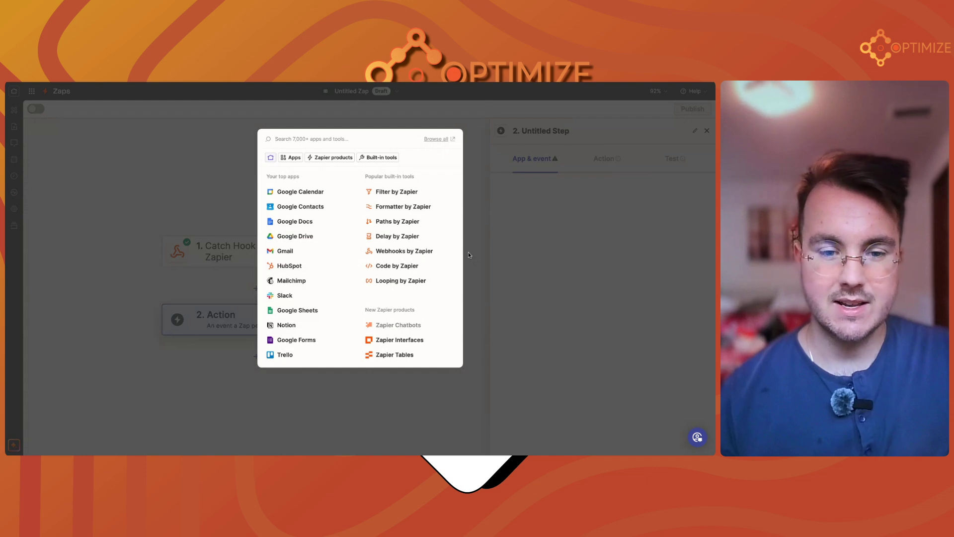
Set the Zap's action to Slack with the Send Private Channel Message event, keeping the connected Slack account.
left_click(285, 296)
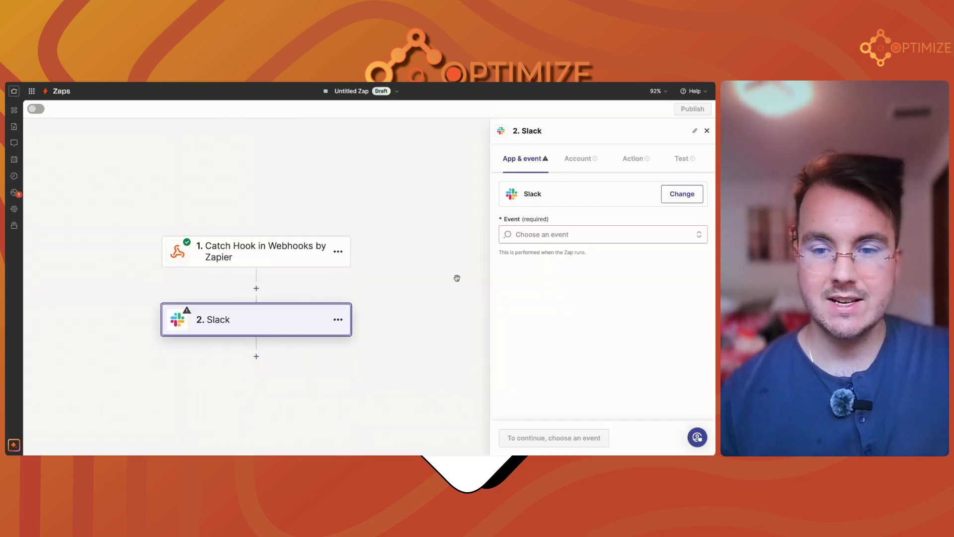
left_click(547, 234)
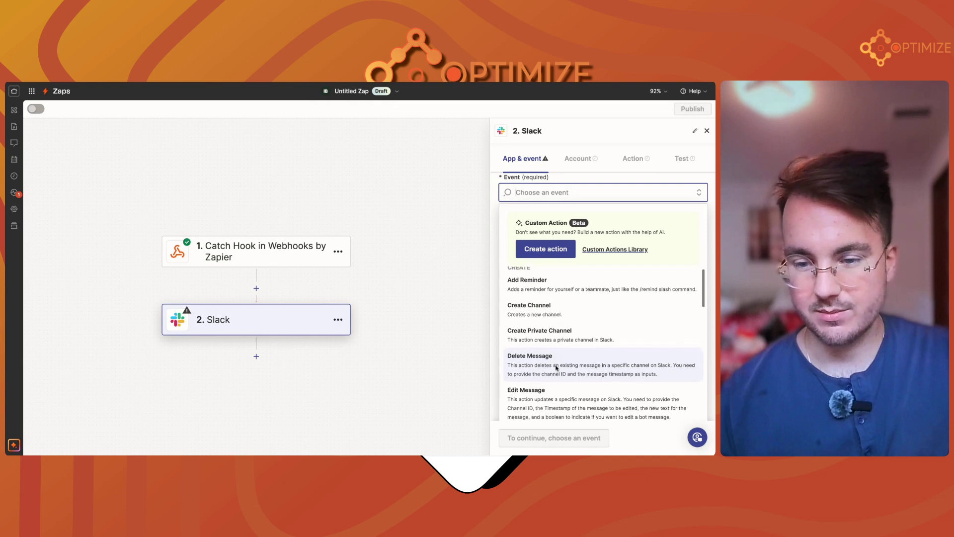
scroll(554, 369, "down", 5)
scroll(556, 368, "down", 3)
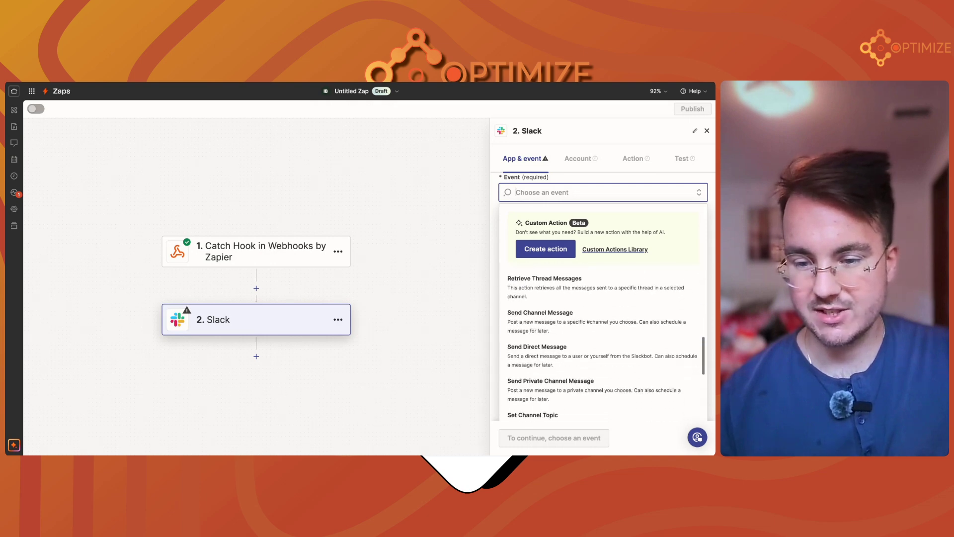
left_click(563, 393)
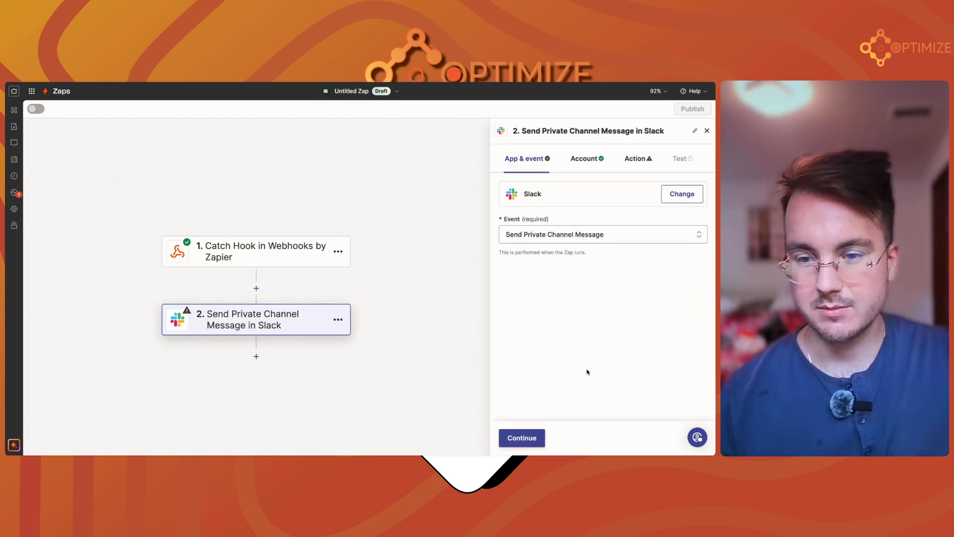
left_click(518, 435)
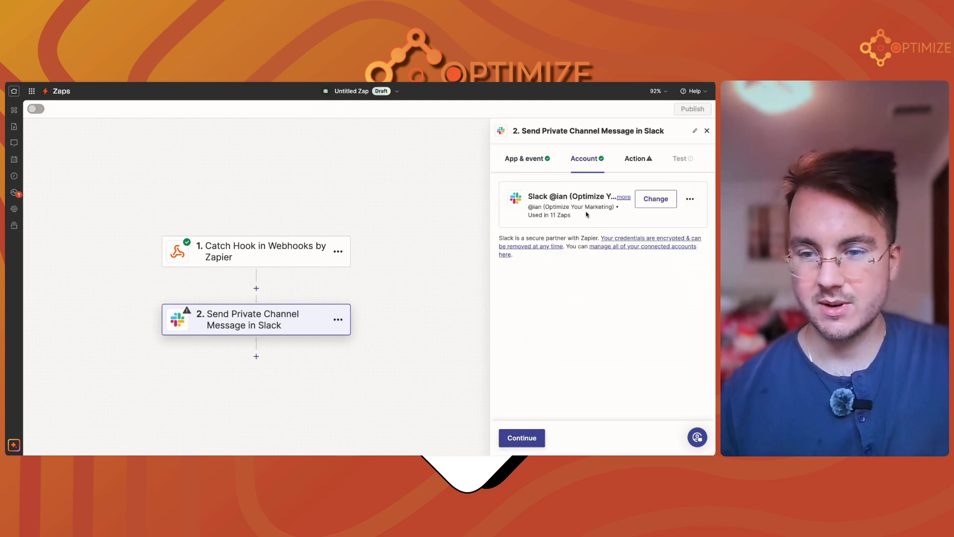
left_click(524, 437)
Choose kustos-marketing as the channel that receives the Slack message.
left_click(579, 222)
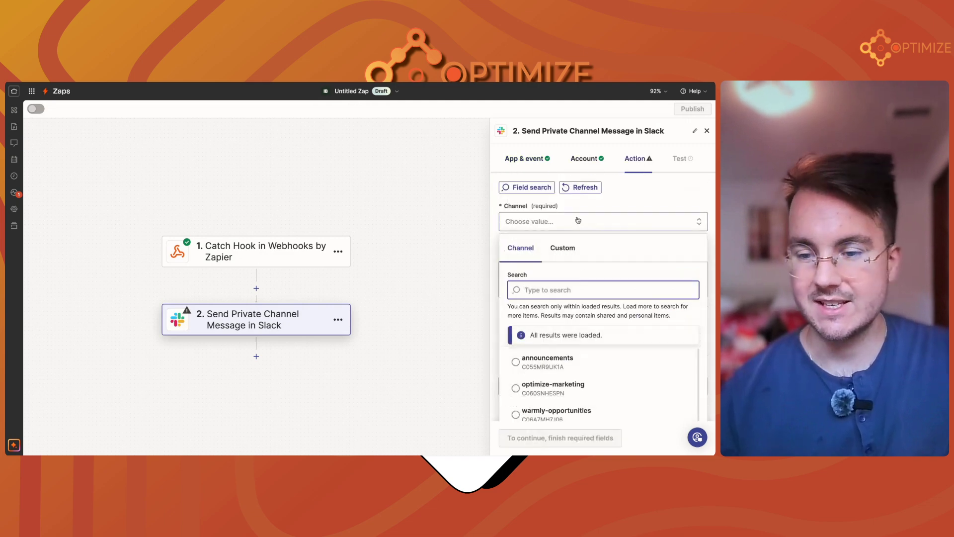
scroll(575, 364, "down", 5)
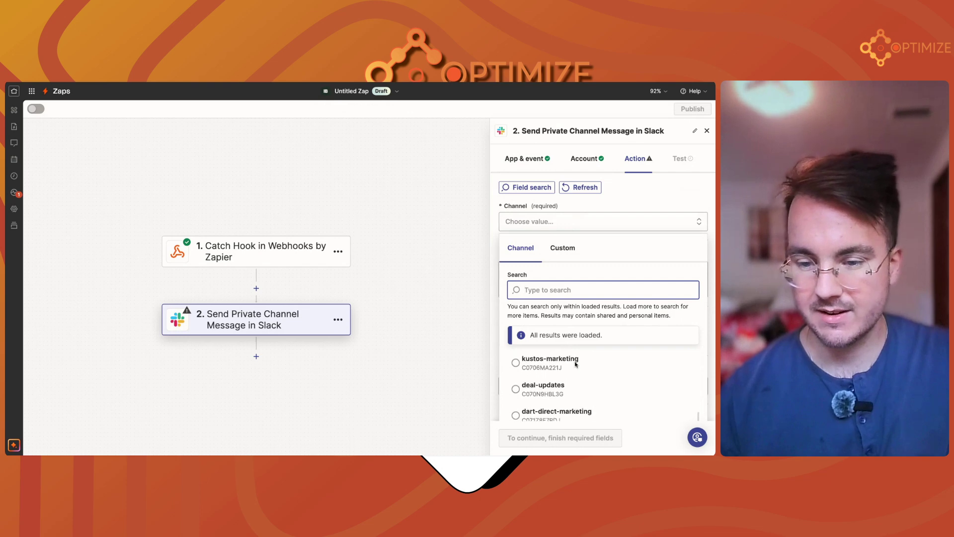
left_click(554, 357)
Begin the Slack message text with the heading line "Email Lead Reply:" followed by a line break.
left_click(603, 278)
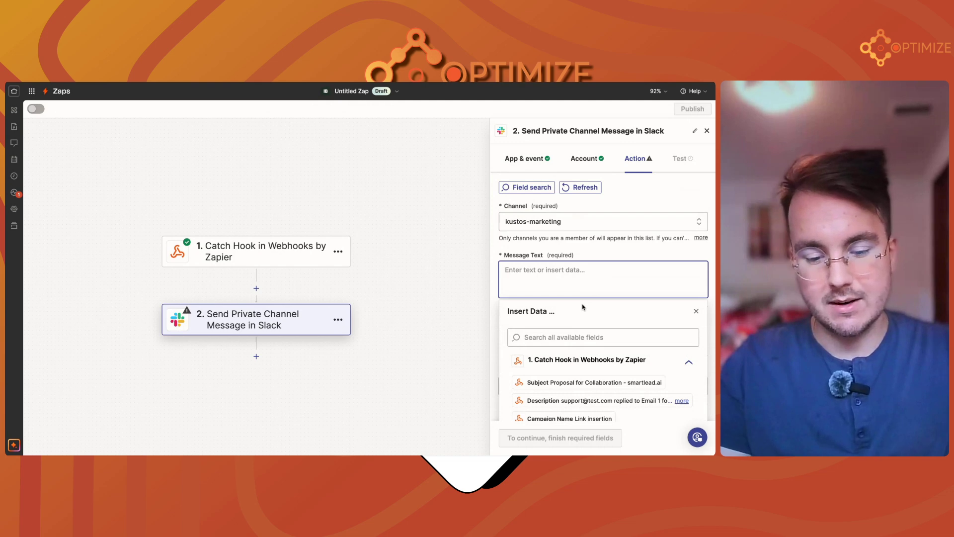
type("Email Lead ")
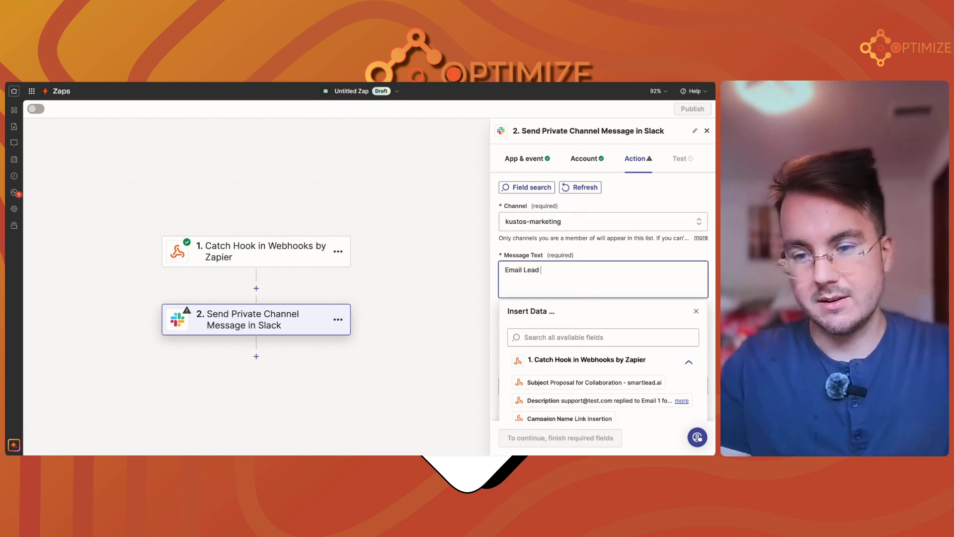
type("Reply:")
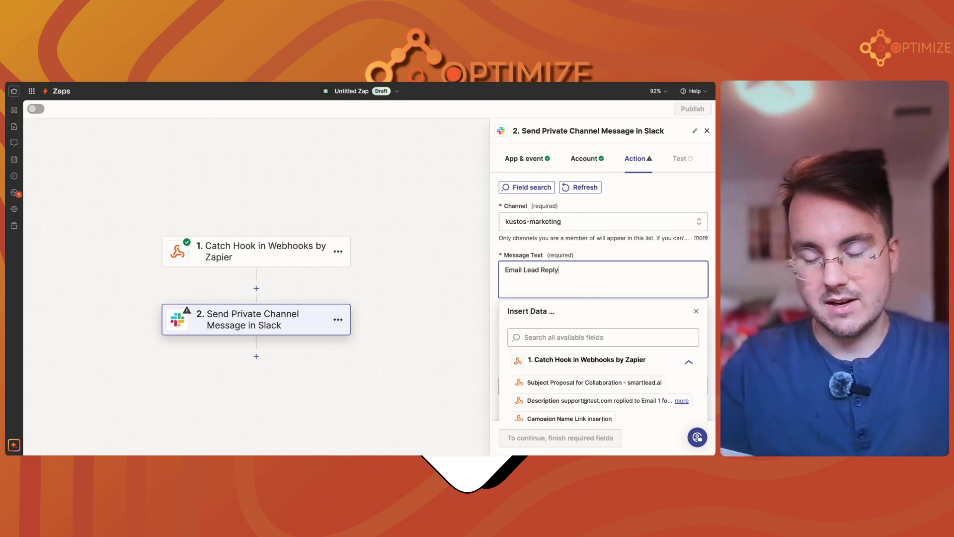
key("Return")
Insert the webhook's Campaign Name and Reply Message Text fields below the message heading.
scroll(587, 338, "down", 3)
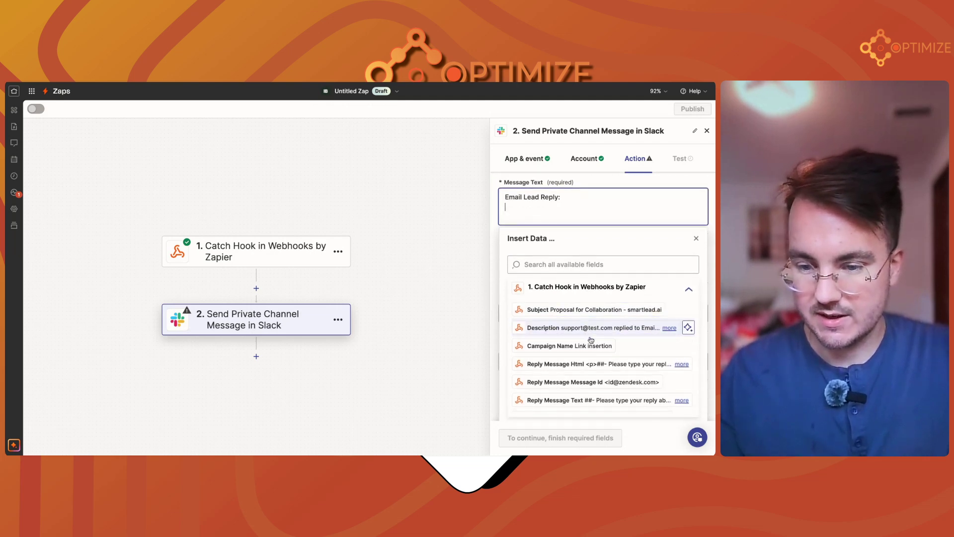
left_click(566, 346)
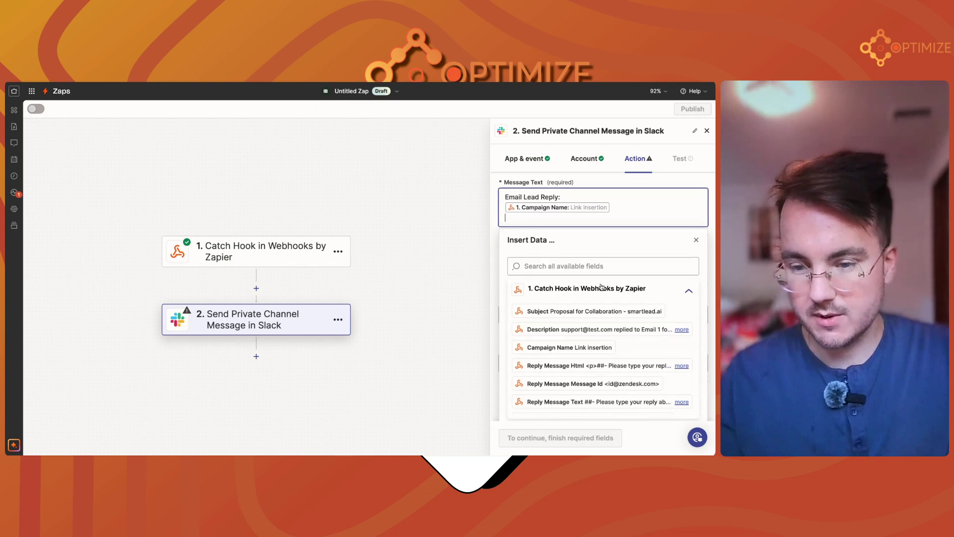
scroll(588, 343, "down", 2)
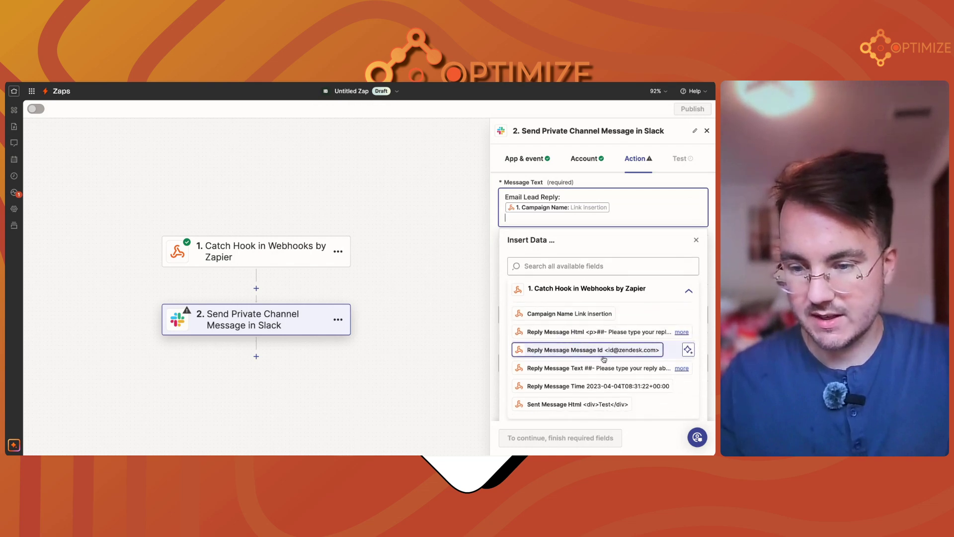
left_click(583, 369)
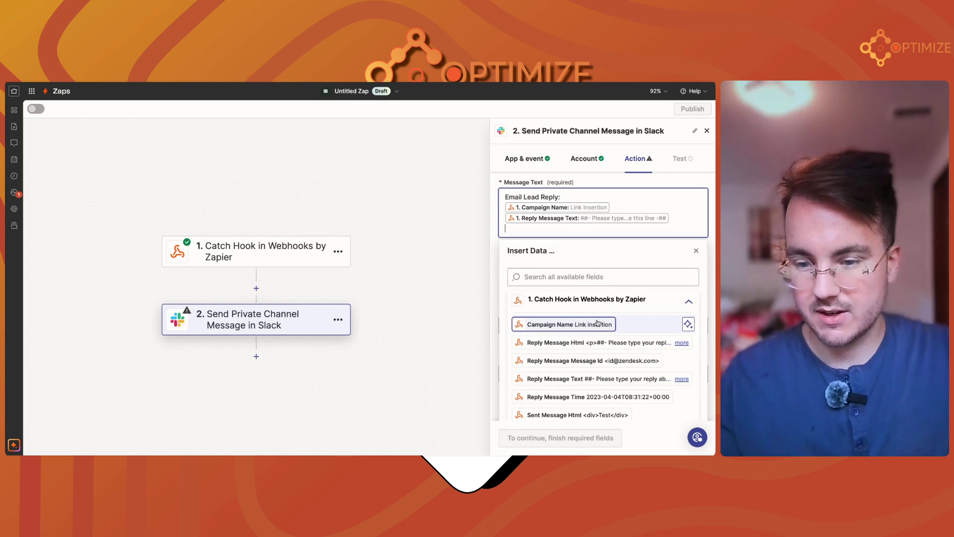
Add the webhook's To Email field to the message text after the reply text.
scroll(597, 342, "down", 4)
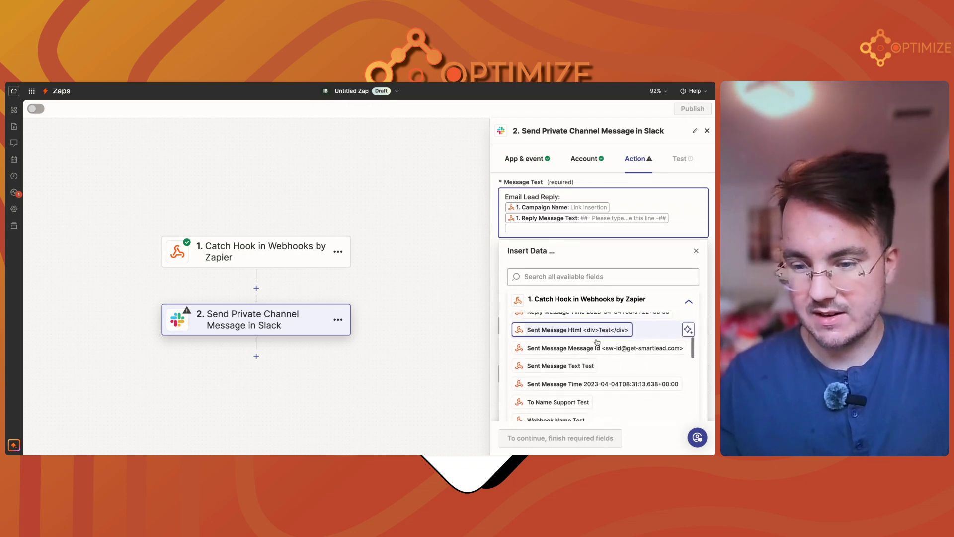
scroll(575, 374, "down", 1)
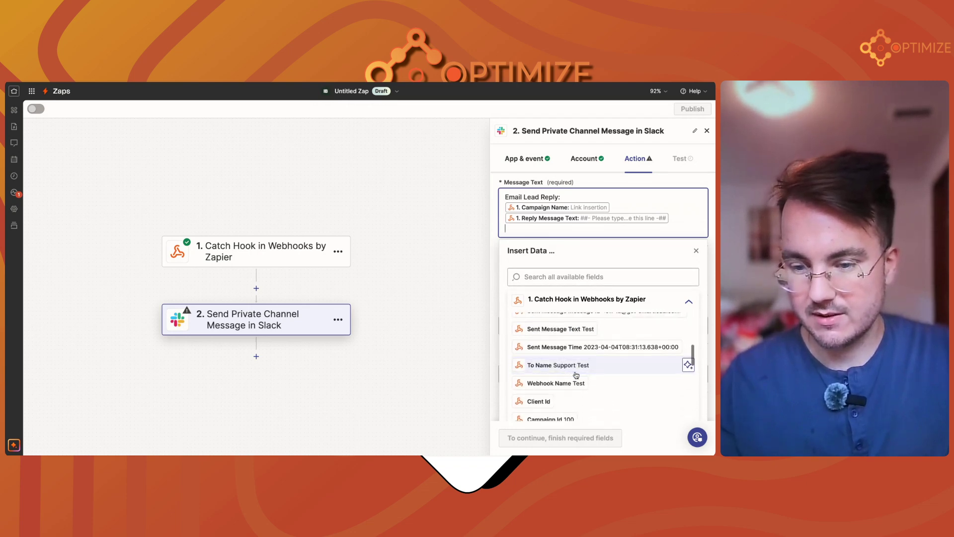
scroll(578, 371, "down", 7)
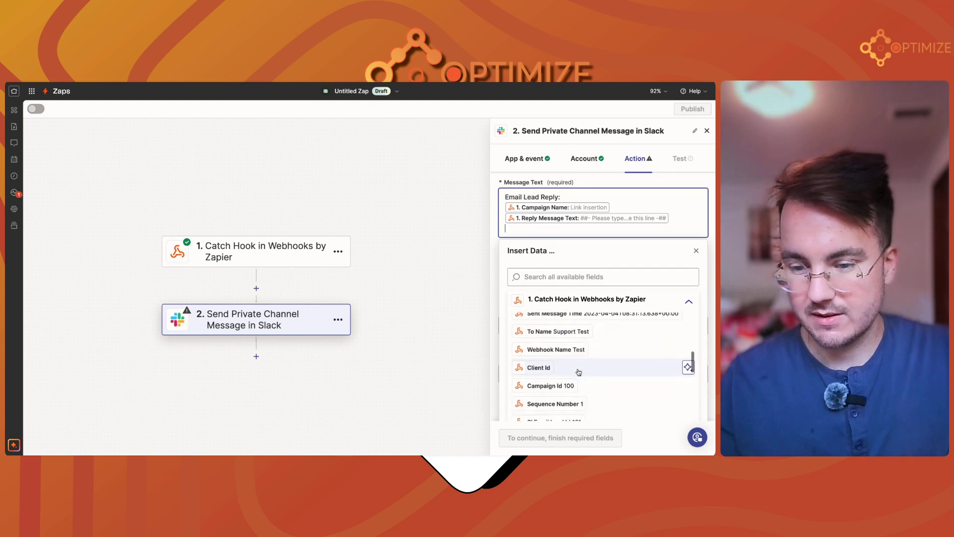
scroll(596, 371, "down", 5)
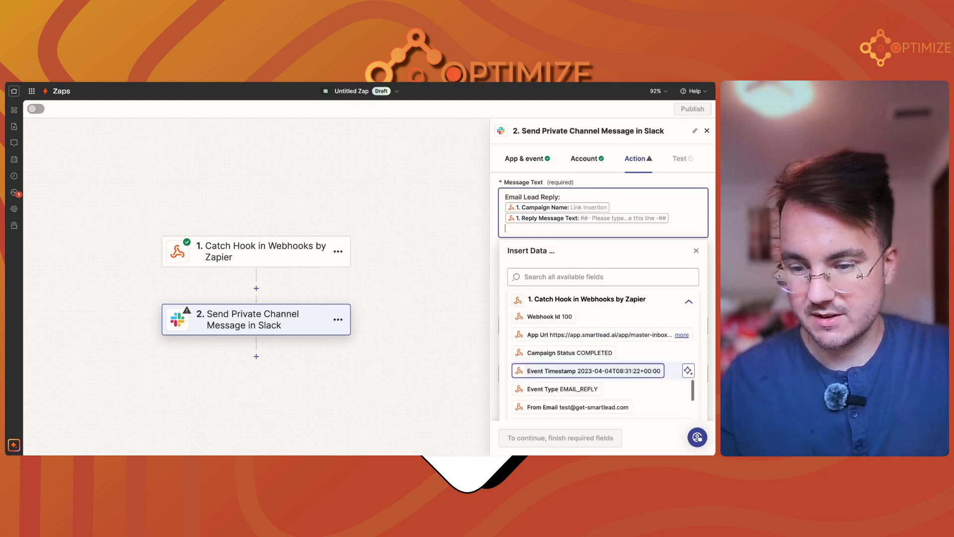
scroll(596, 368, "down", 3)
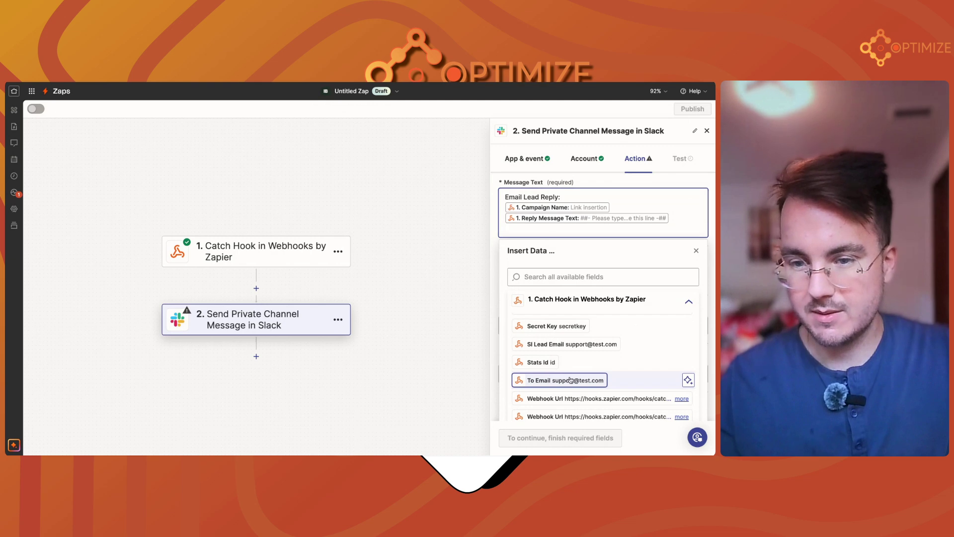
left_click(570, 381)
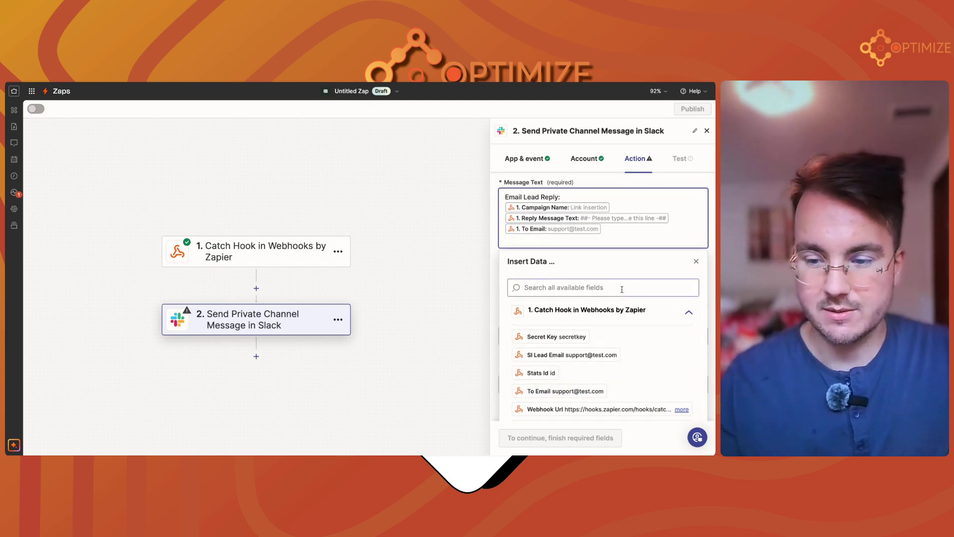
Add the webhook's Reply Message Time field as the last line of the message text and close the field picker.
scroll(581, 348, "down", 8)
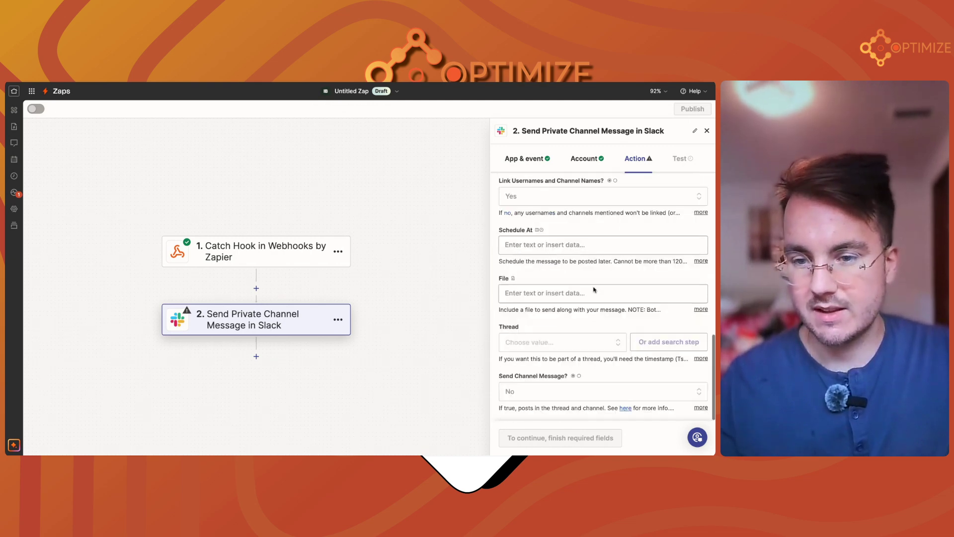
scroll(594, 290, "up", 10)
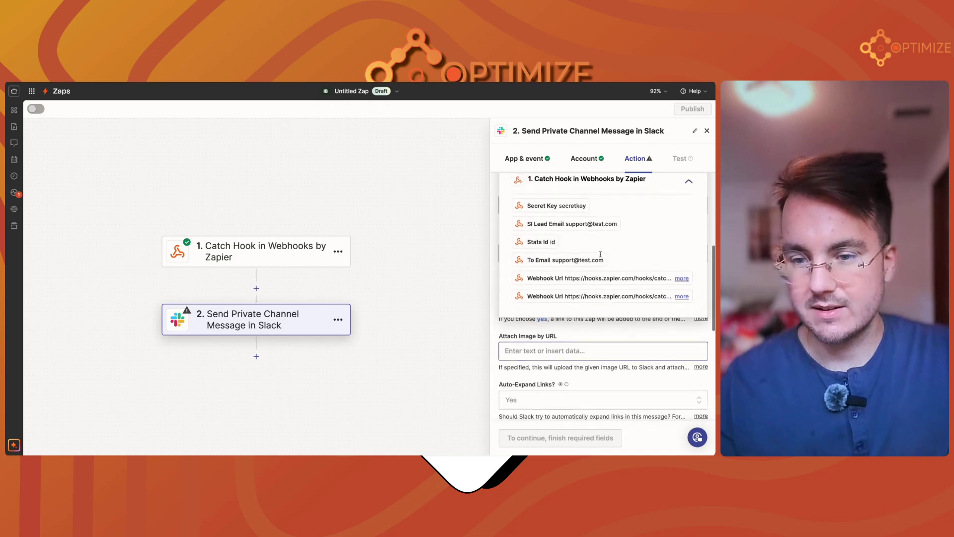
scroll(579, 261, "up", 5)
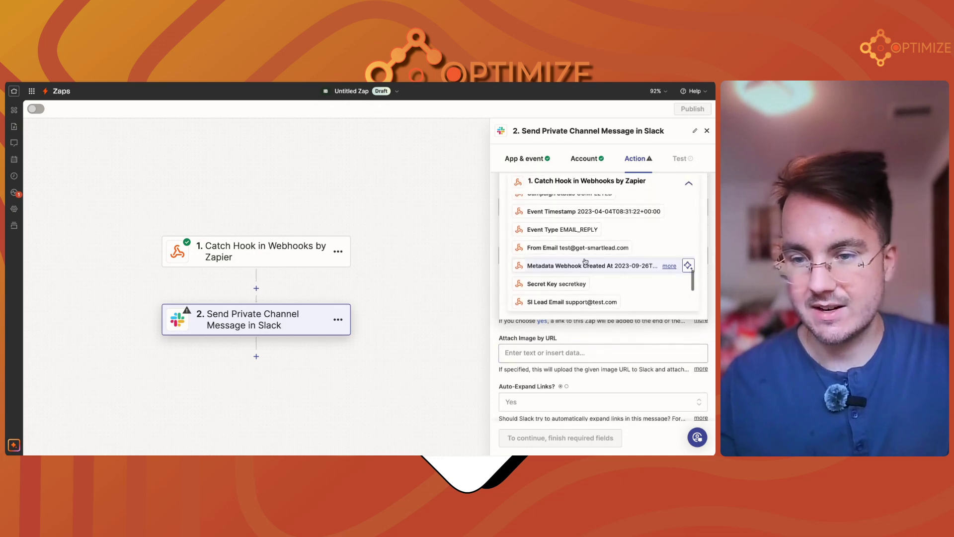
scroll(586, 262, "up", 3)
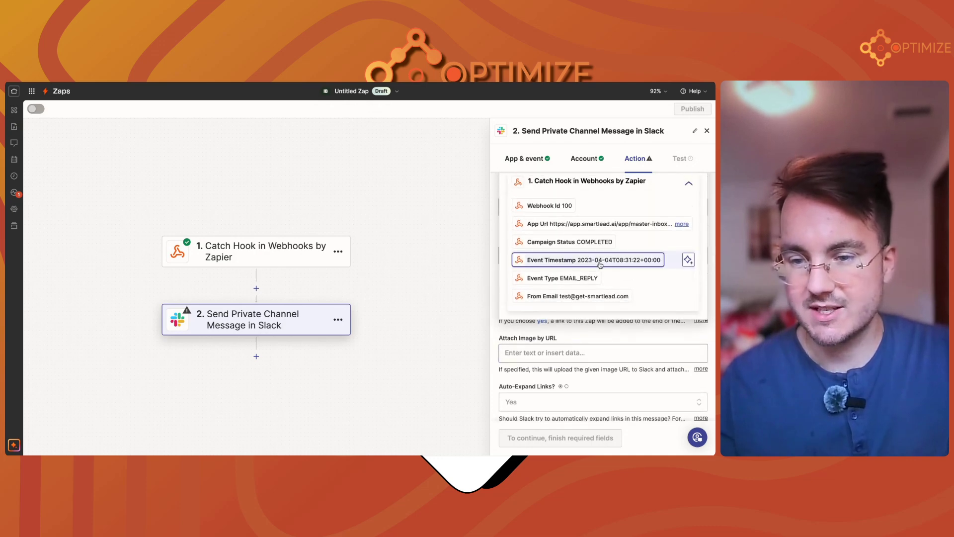
scroll(591, 265, "down", 10)
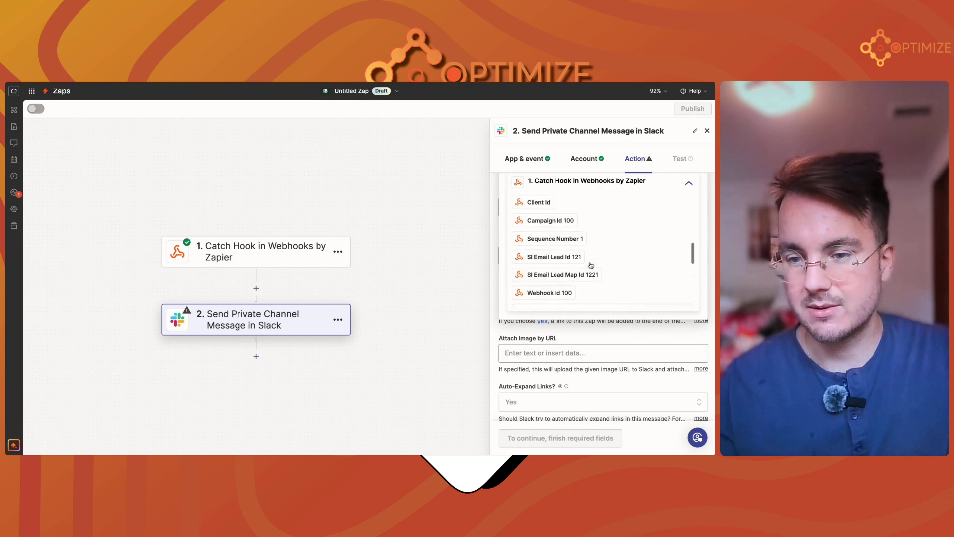
scroll(590, 265, "up", 4)
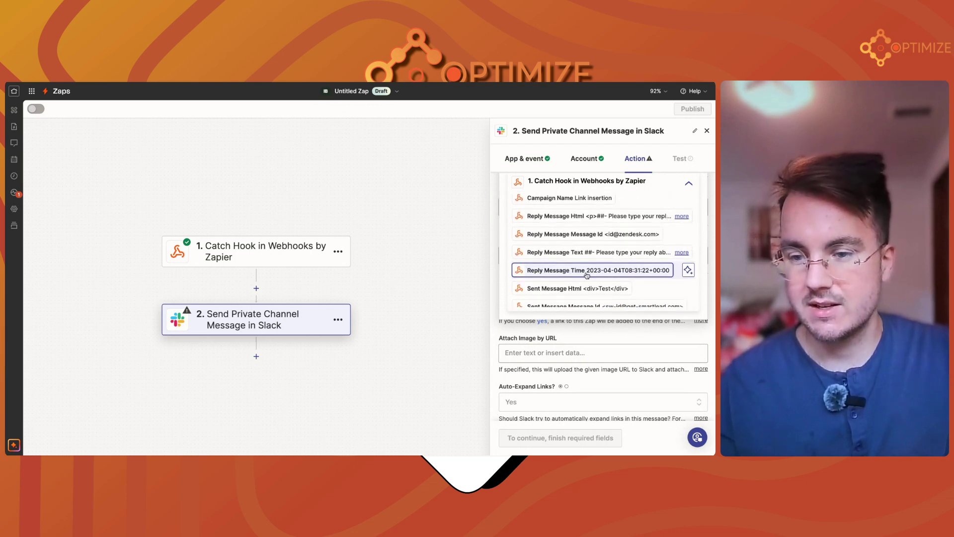
scroll(591, 275, "up", 2)
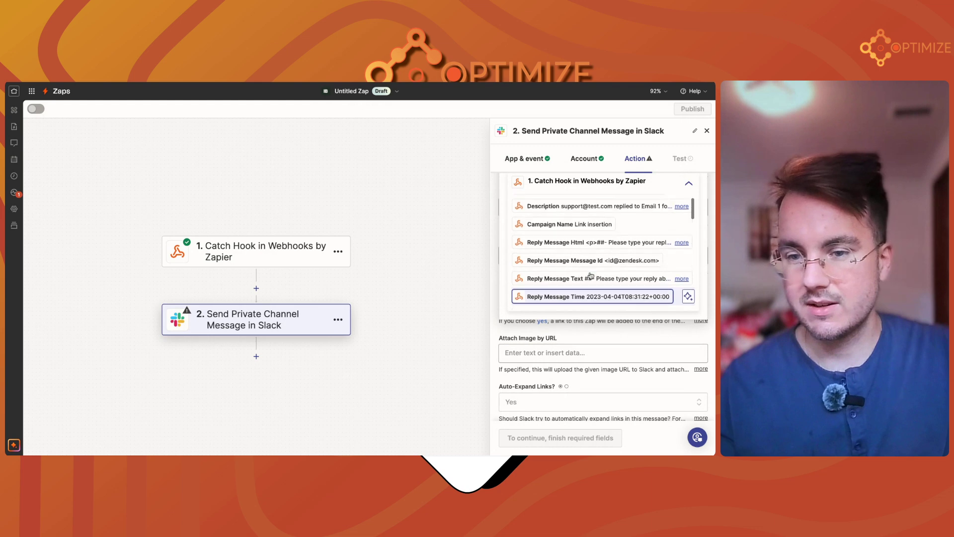
scroll(580, 271, "down", 2)
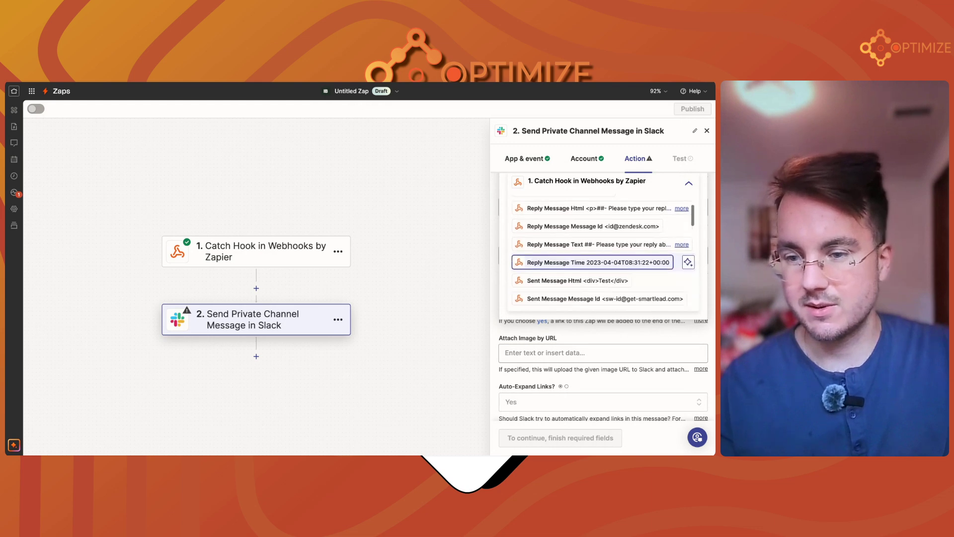
left_click(572, 263)
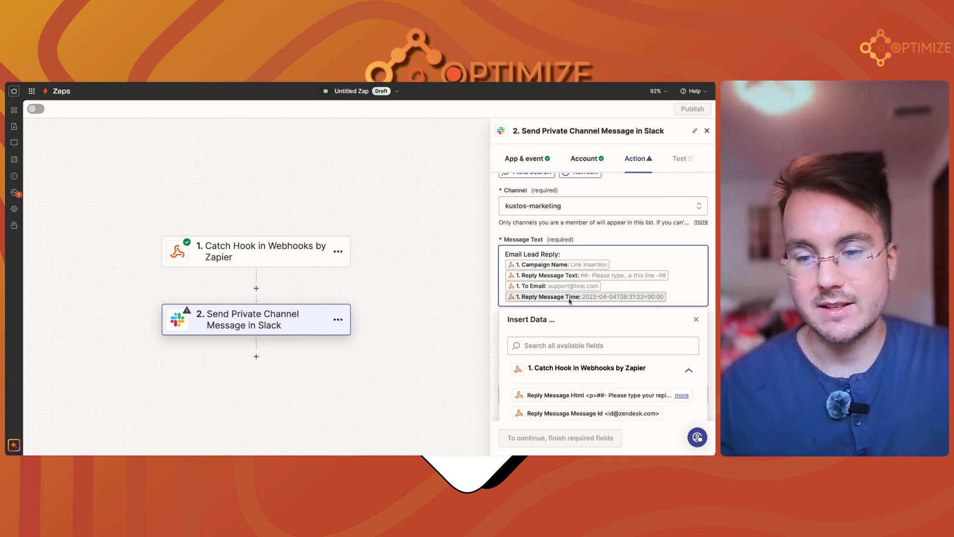
left_click(669, 241)
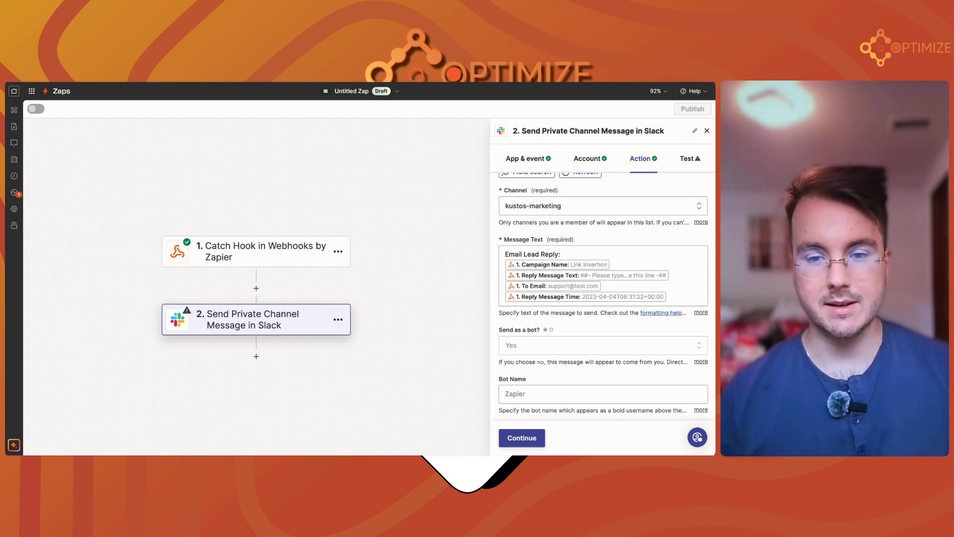
Leave the bot name and the other optional Slack message settings at their defaults and continue to the test stage.
scroll(541, 268, "down", 3)
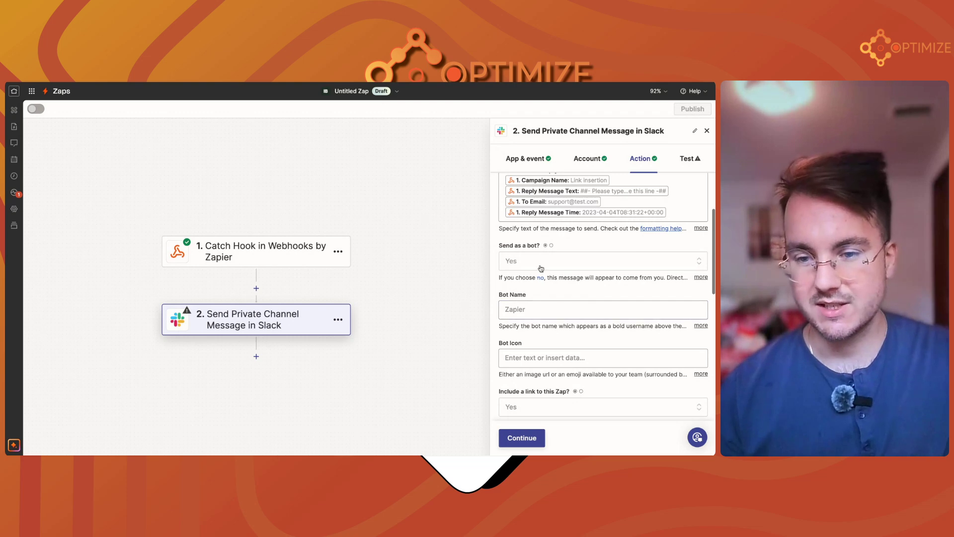
left_click(532, 313)
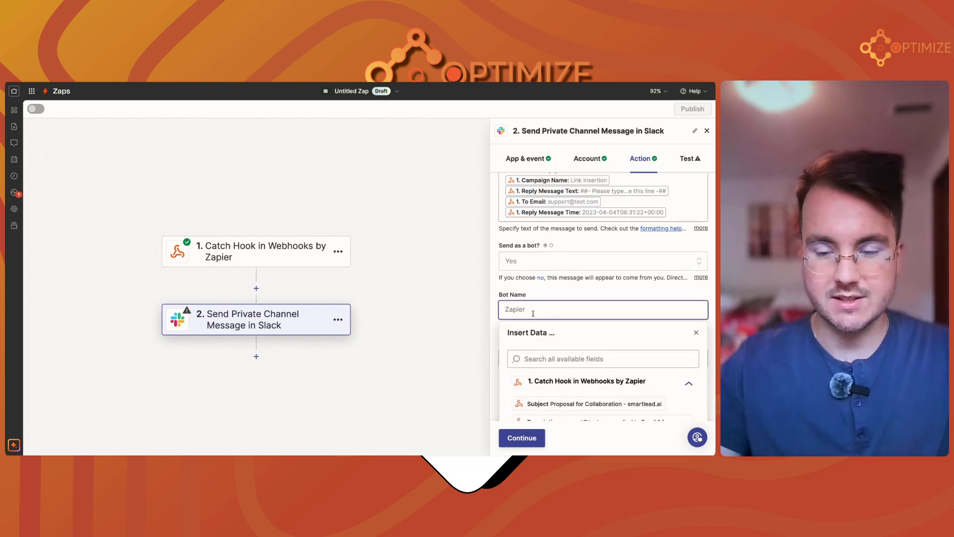
left_click(567, 293)
scroll(569, 289, "down", 3)
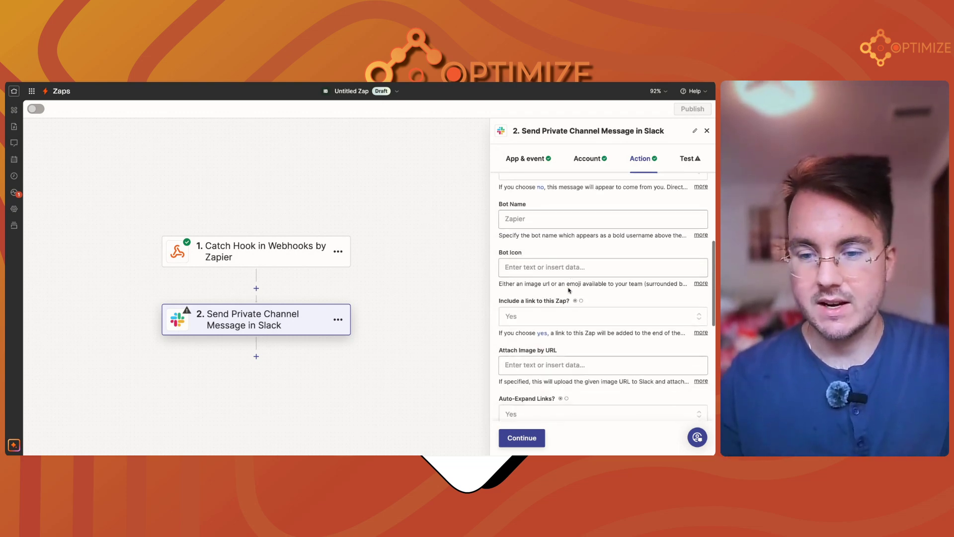
scroll(569, 291, "down", 9)
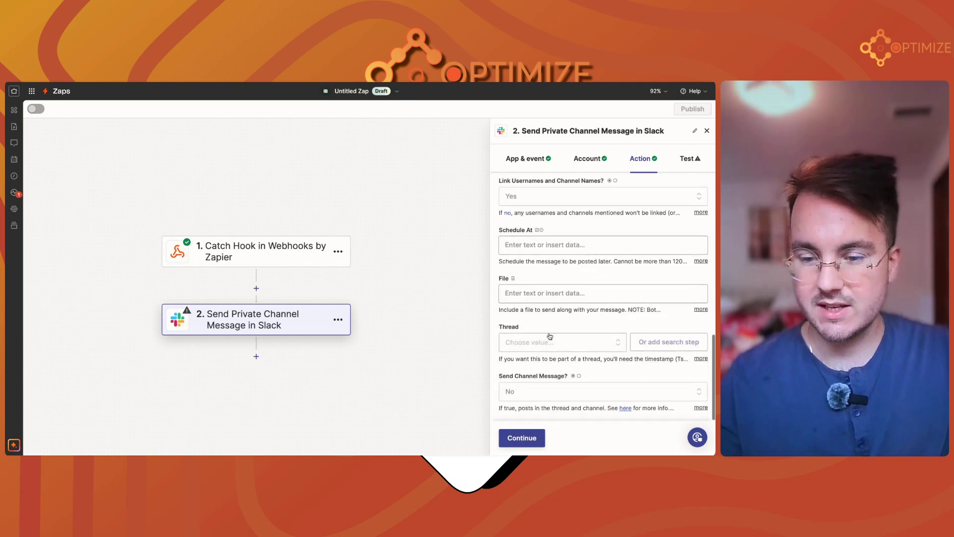
left_click(522, 437)
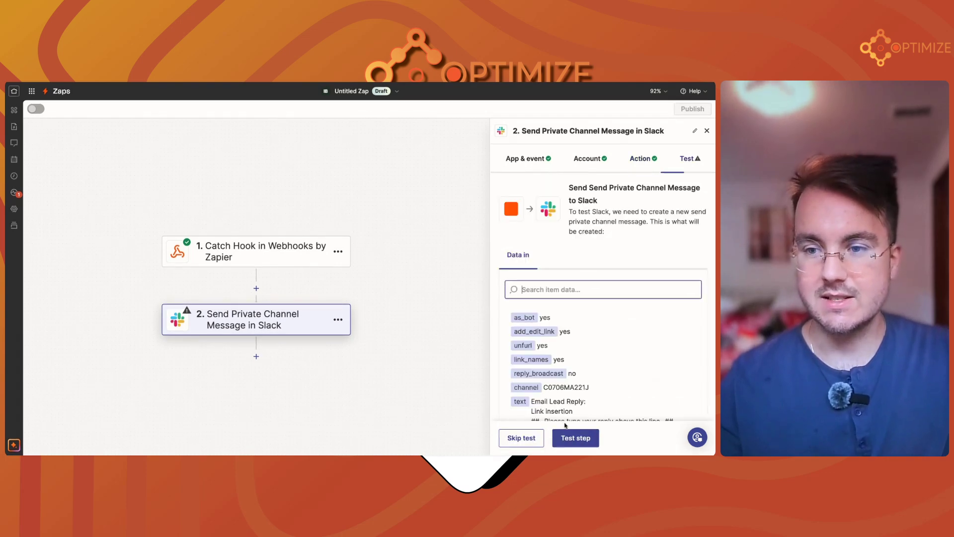
Test the Slack step by sending the sample message, review the returned data, and publish the Zap.
scroll(609, 378, "down", 6)
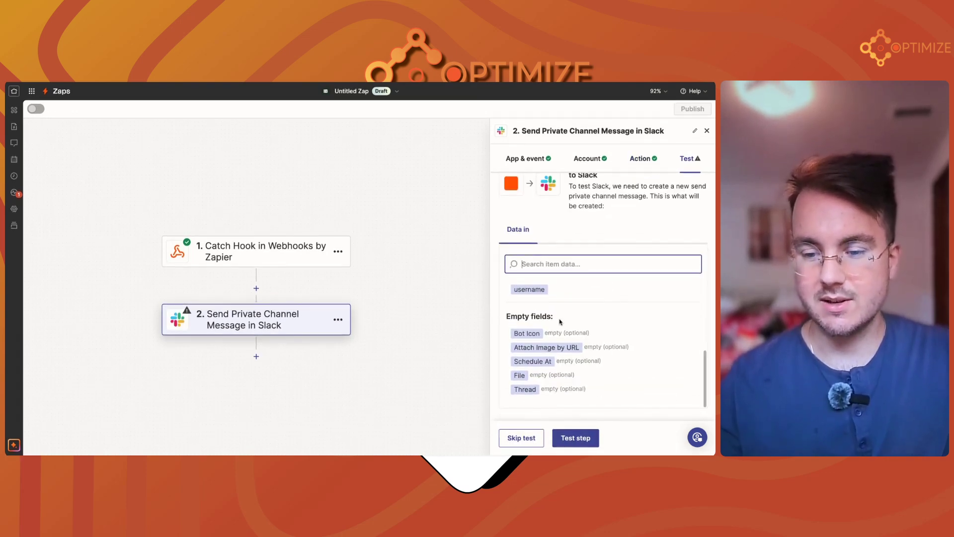
left_click(575, 438)
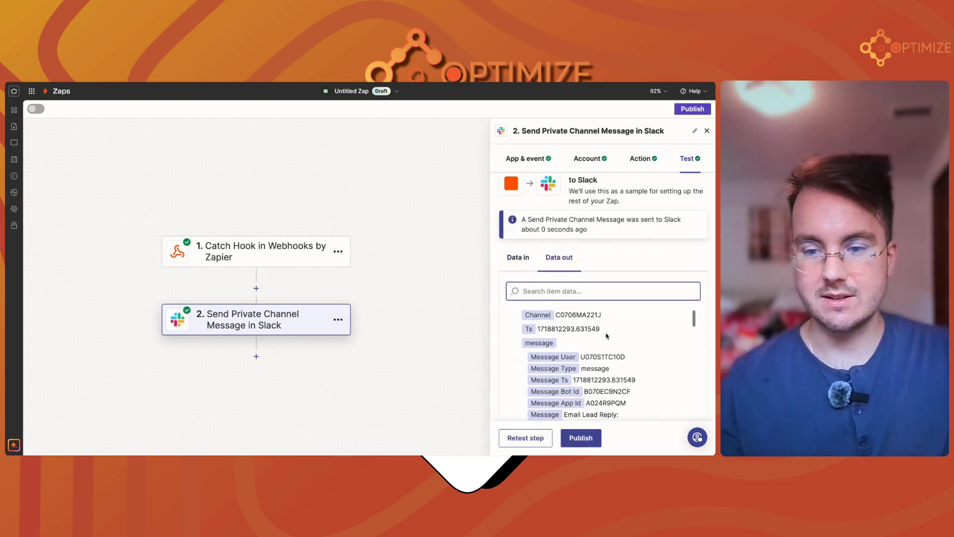
scroll(622, 322, "down", 5)
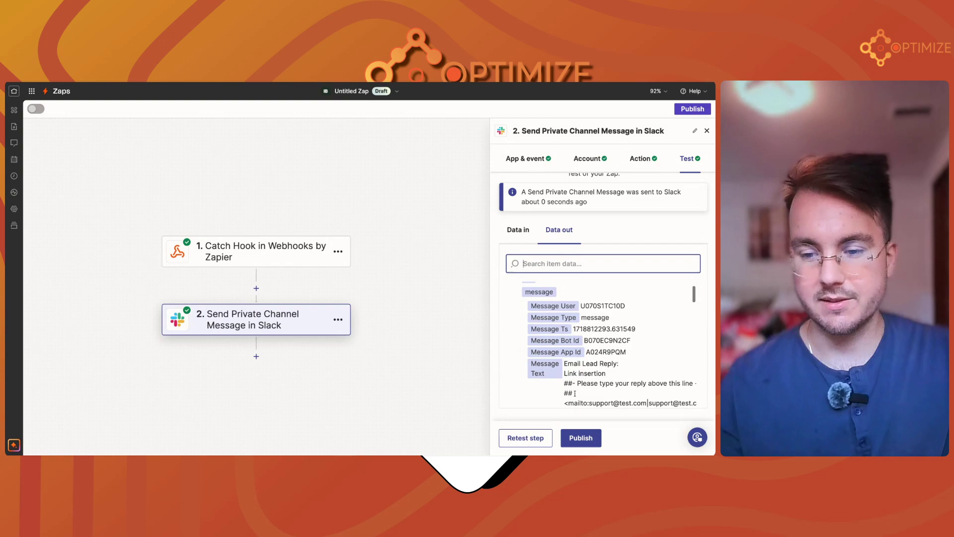
left_click(582, 439)
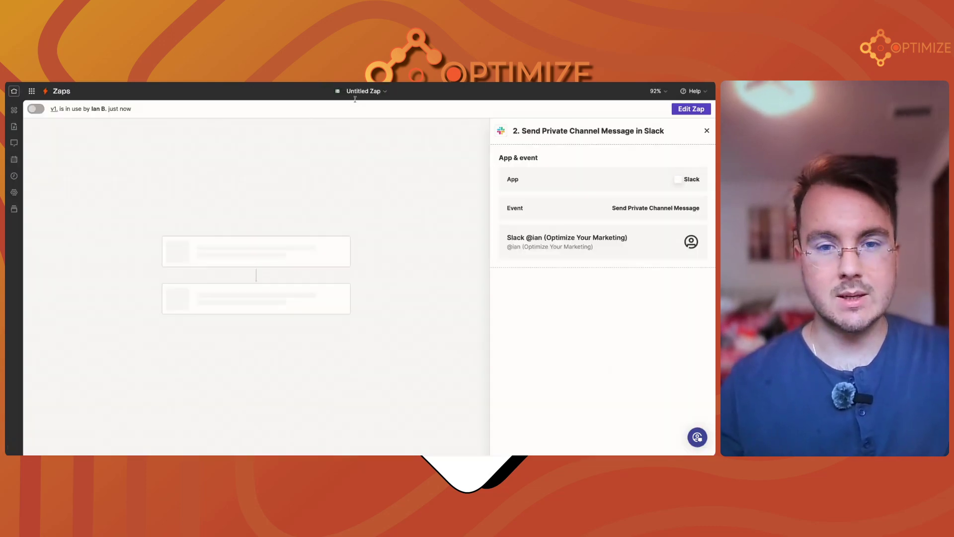
Rename the published Zap as "Kustos Webhook → Slack Message".
left_click(358, 92)
left_click(351, 103)
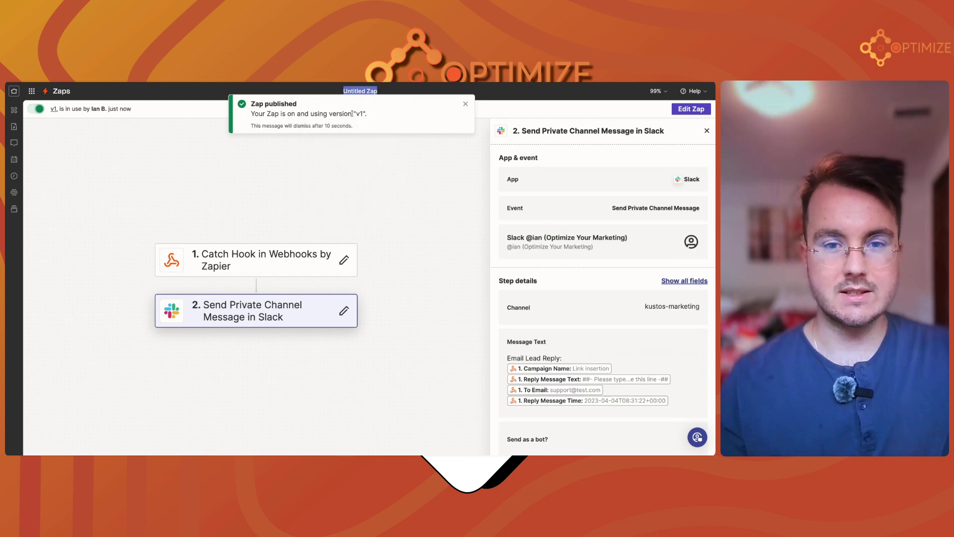
type("Kust")
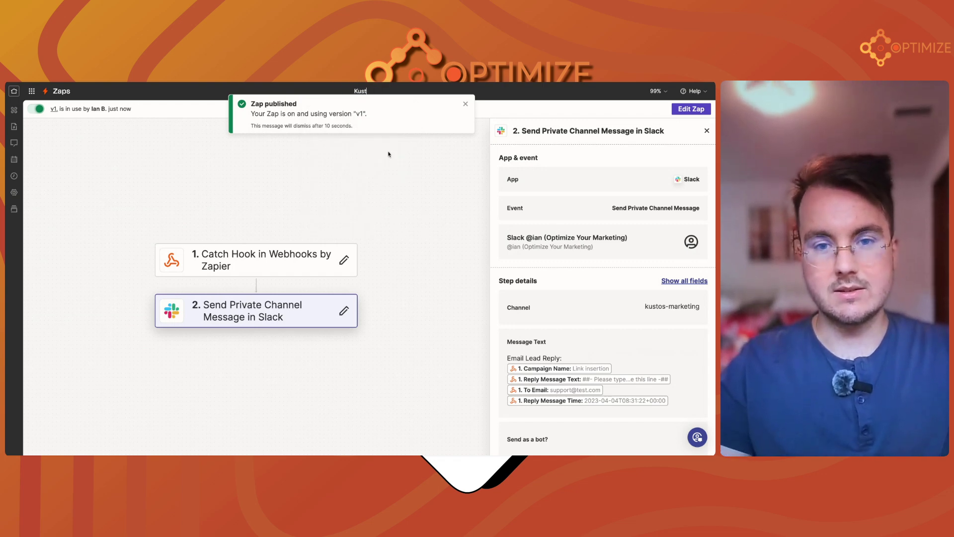
type("os Web")
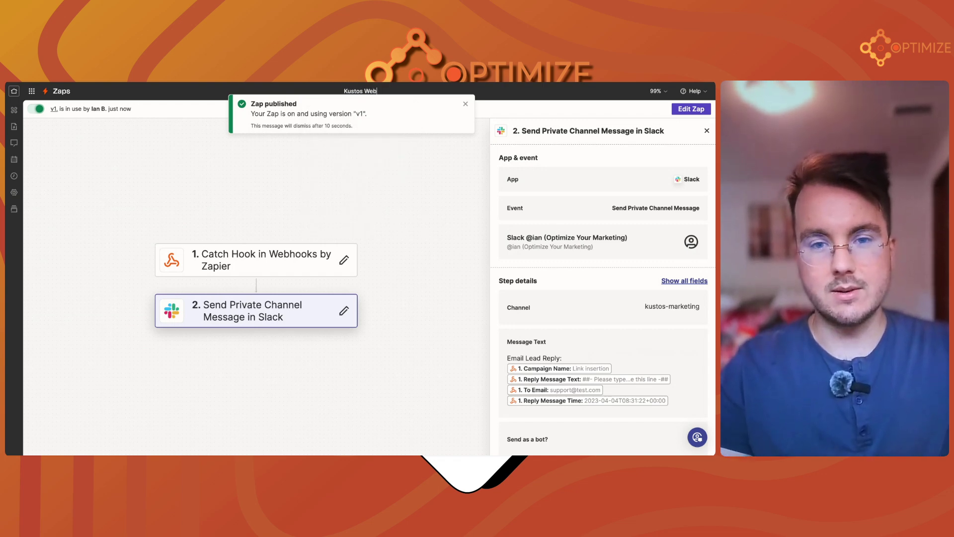
type("hook -")
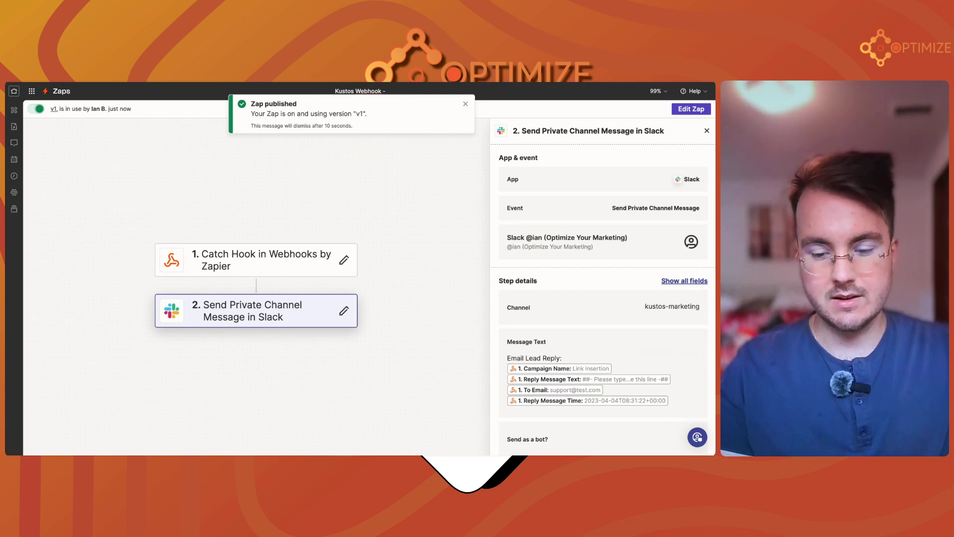
type("> Slack")
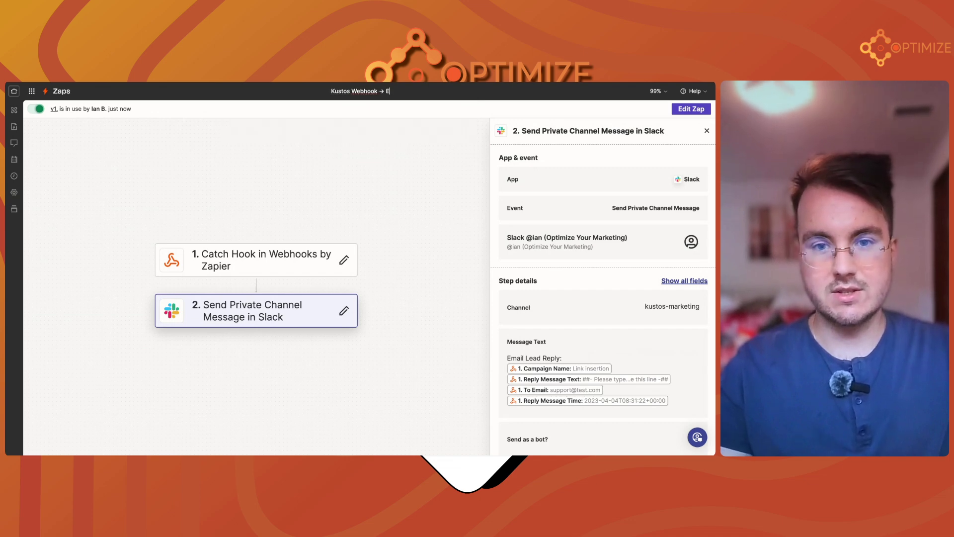
type(" Message")
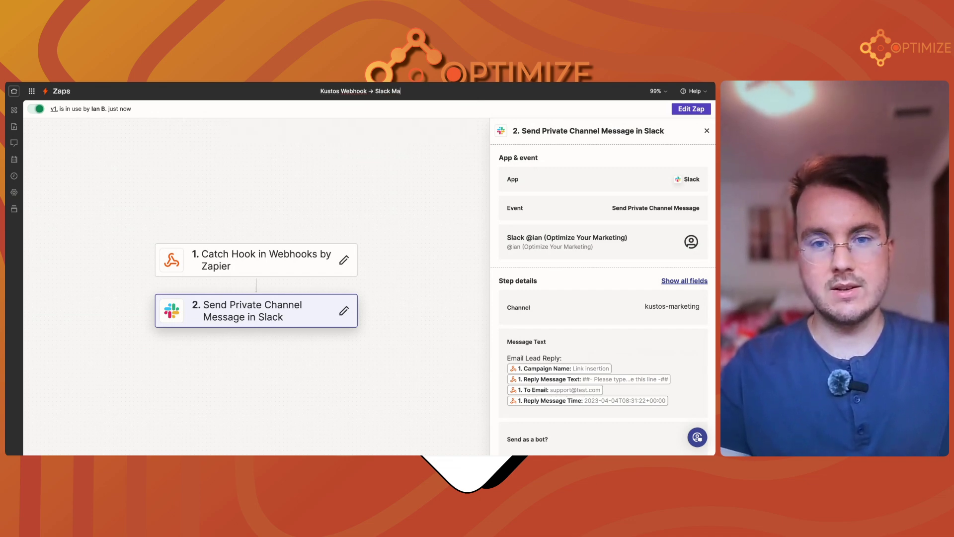
left_click(399, 198)
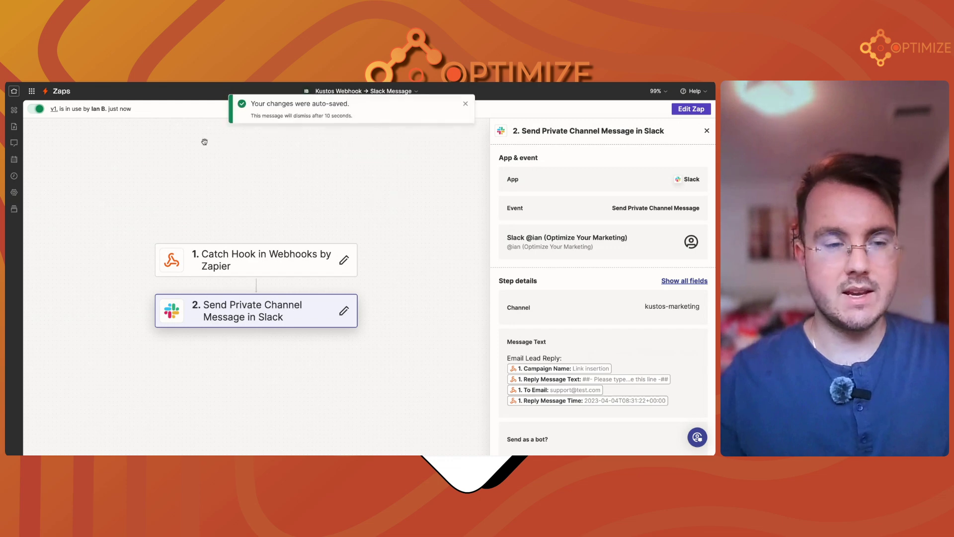
Return to the Smartlead campaign settings and add the prepared "Slack Message From Email Reply" webhook to the campaign.
left_click(15, 92)
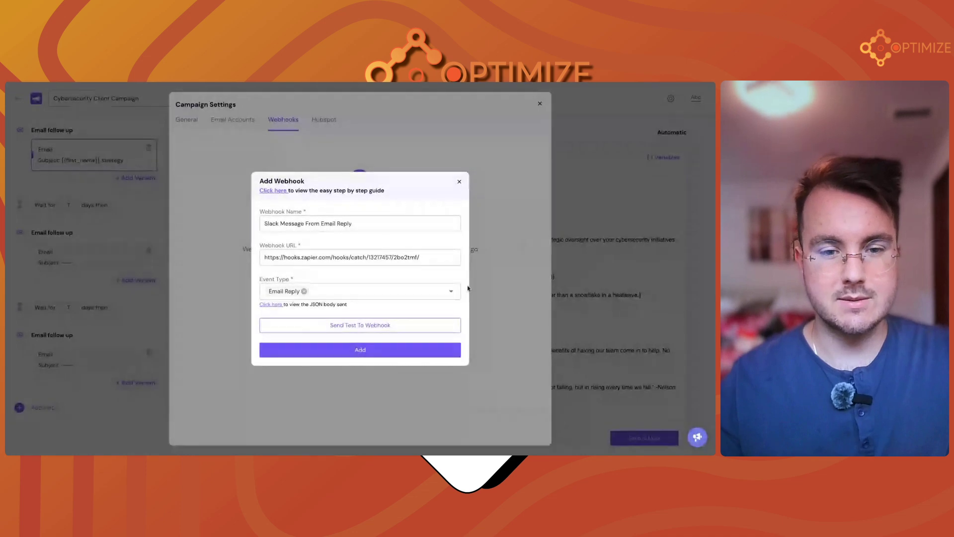
left_click(362, 351)
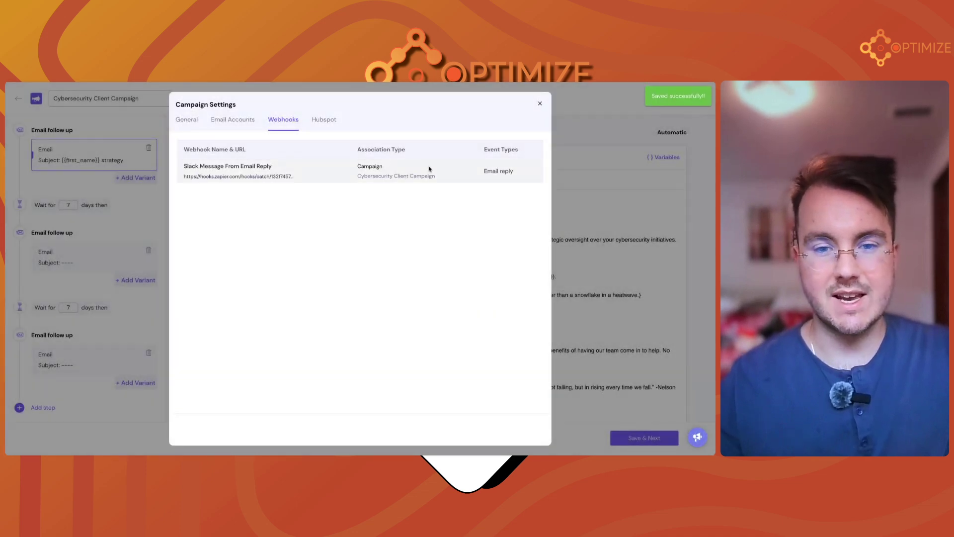